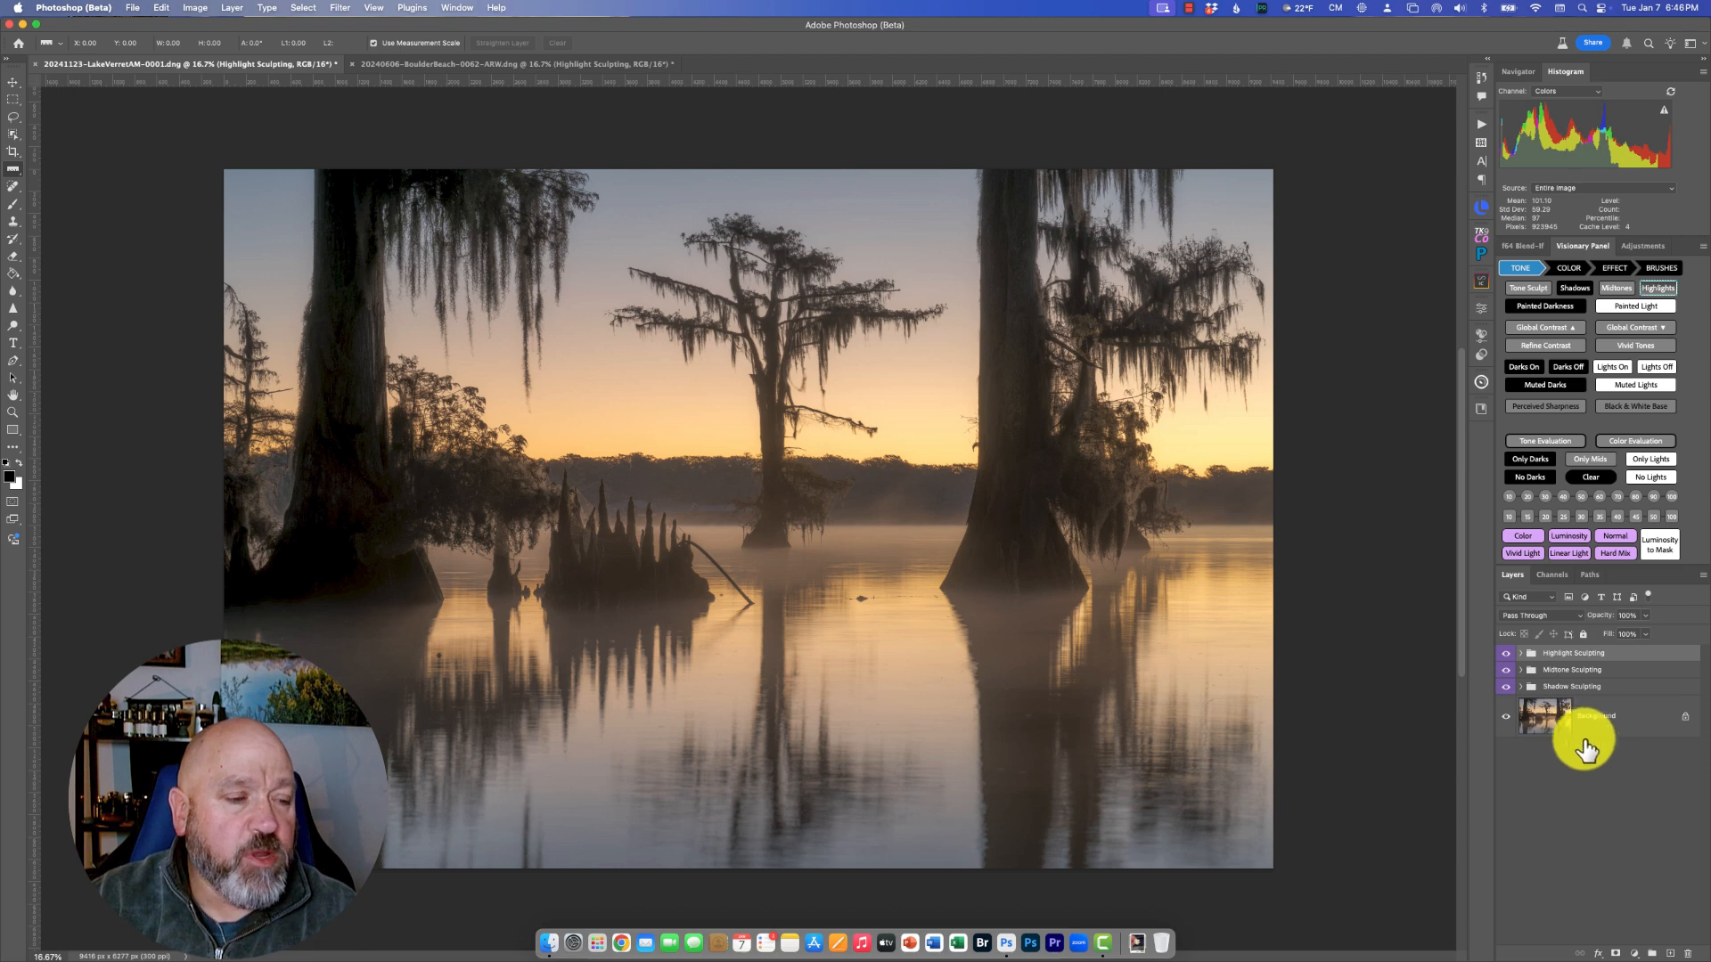
- Add a Selective Color adjustment layer above the sculpting groups and set Cyan to -100% for the Yellows
{"action": "left_click", "coordinate": [1636, 954]}
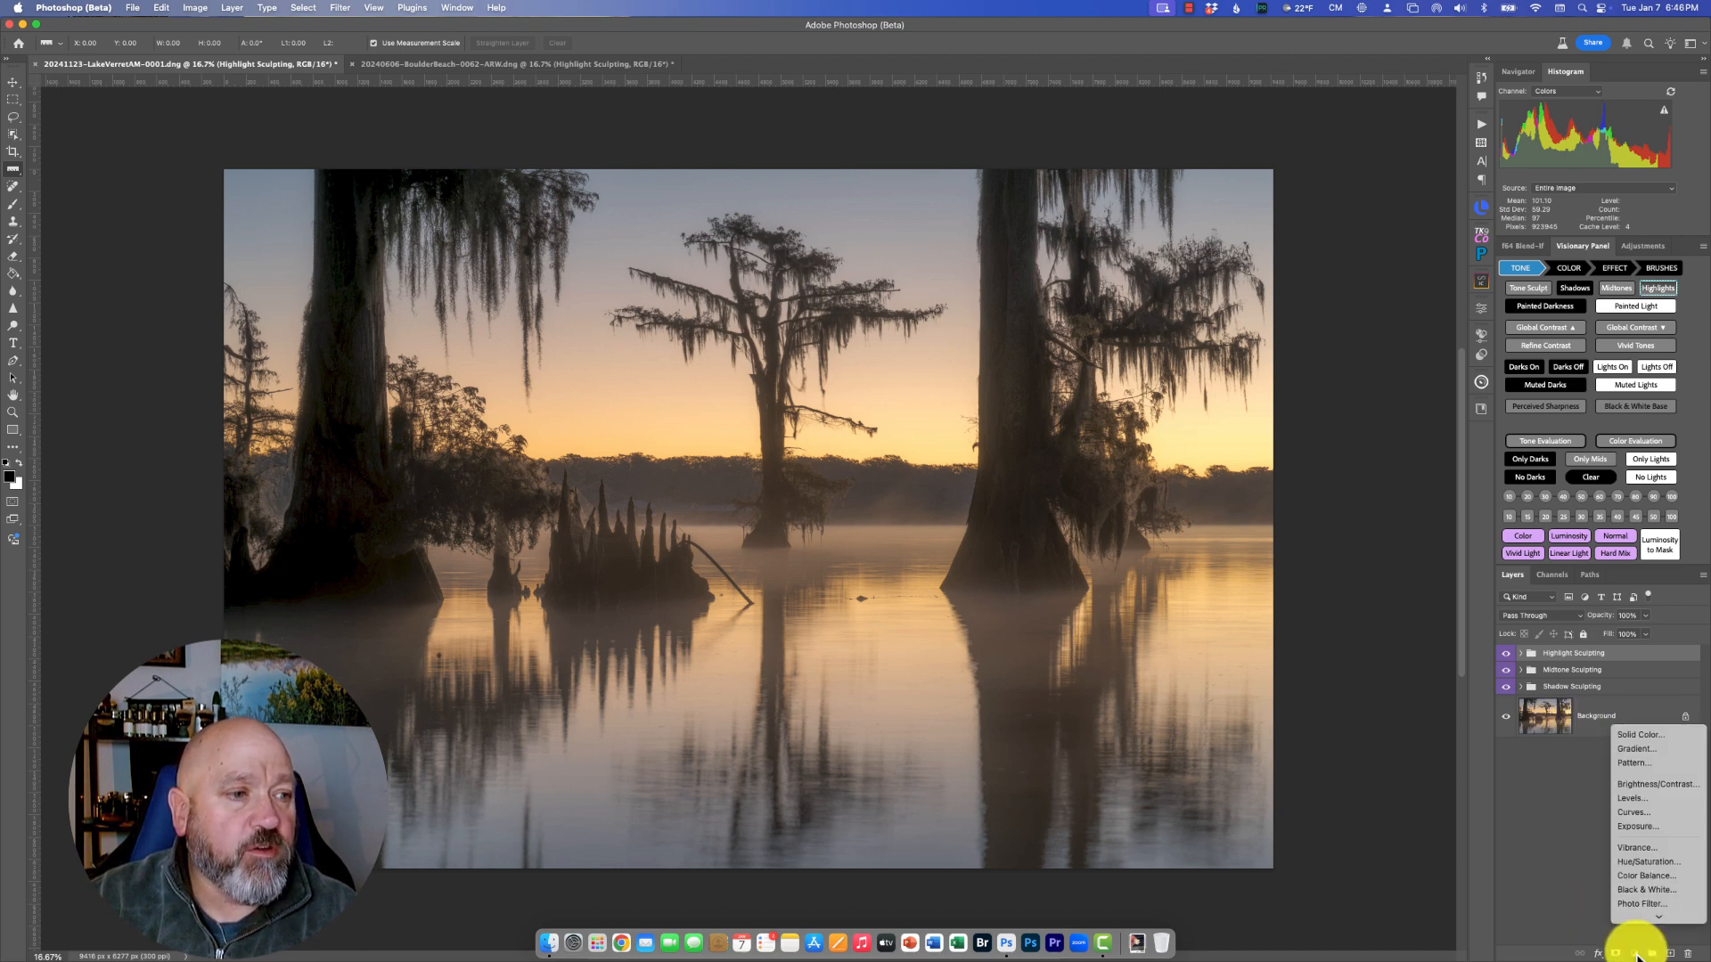
{"action": "mouse_move", "coordinate": [1641, 918]}
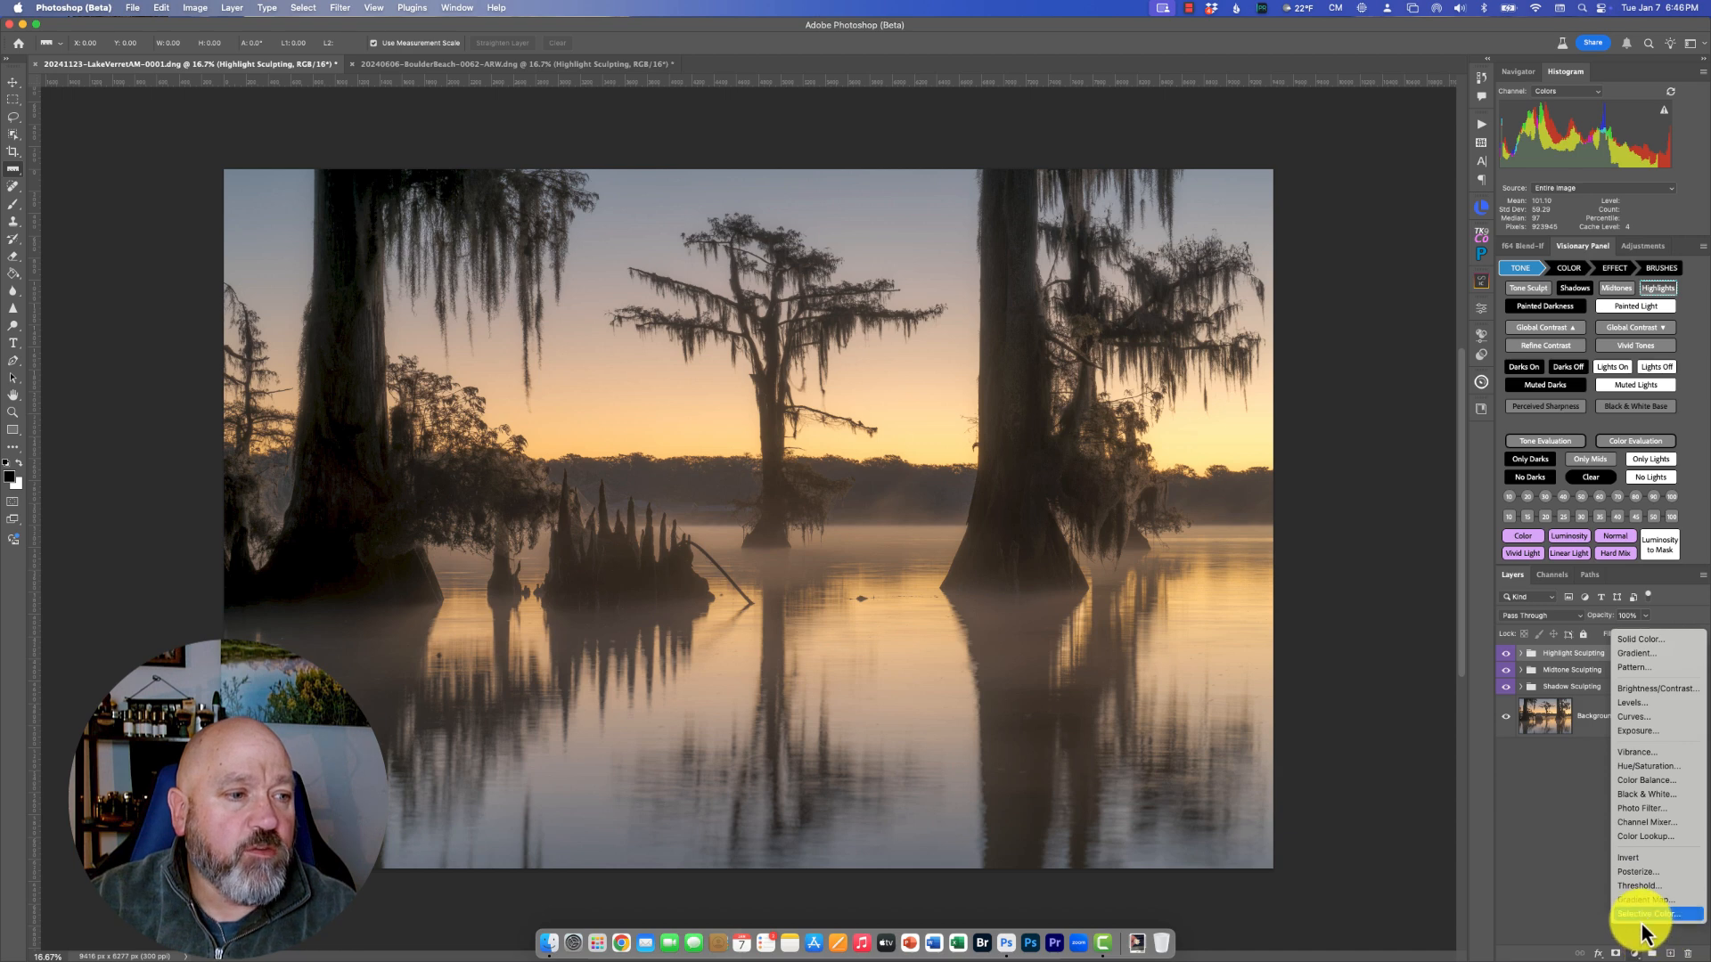
{"action": "left_click", "coordinate": [1643, 919]}
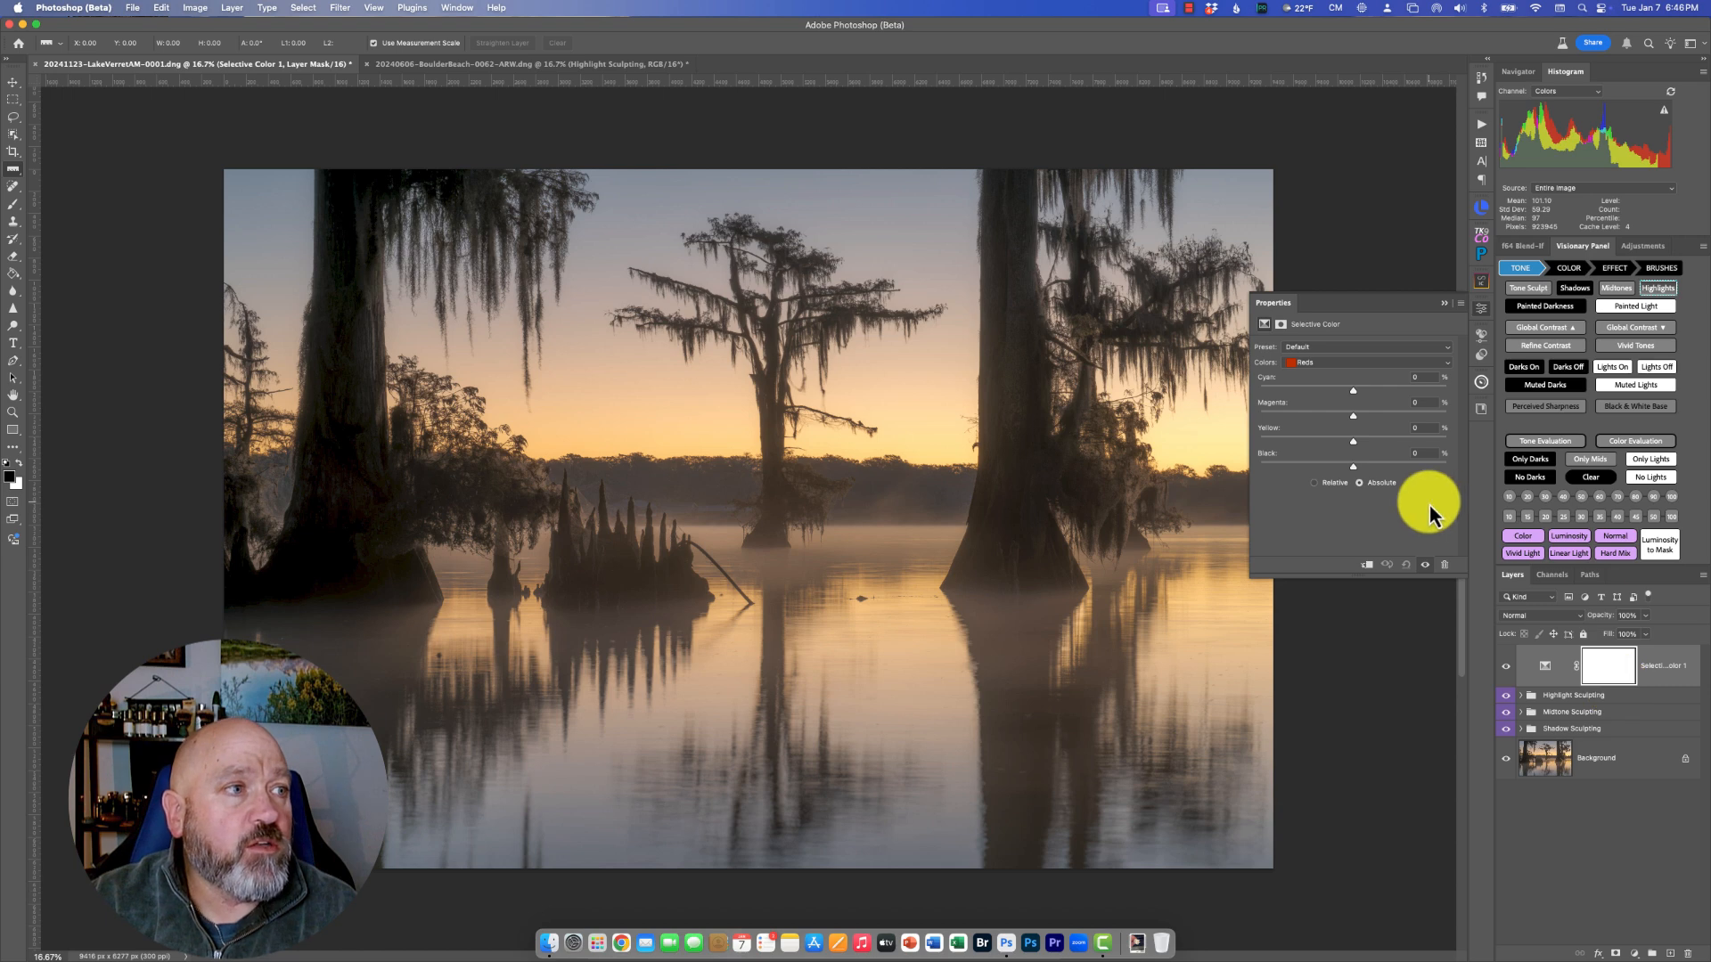
{"action": "left_click", "coordinate": [1443, 363]}
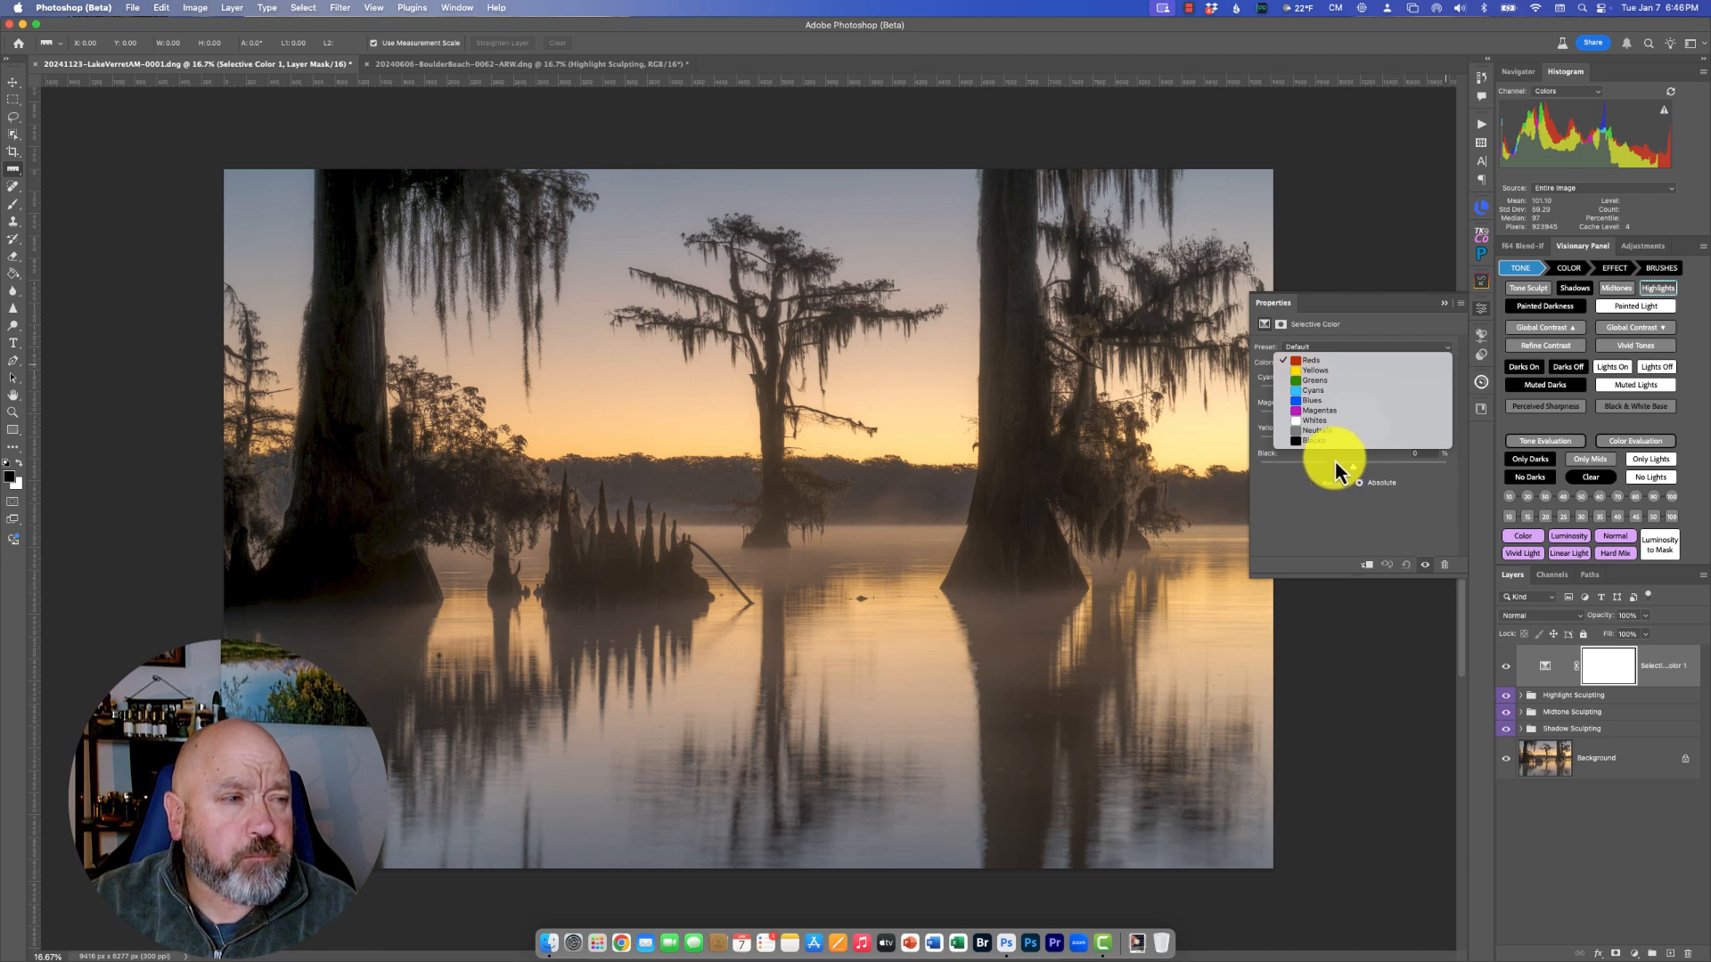
{"action": "left_click", "coordinate": [1362, 377]}
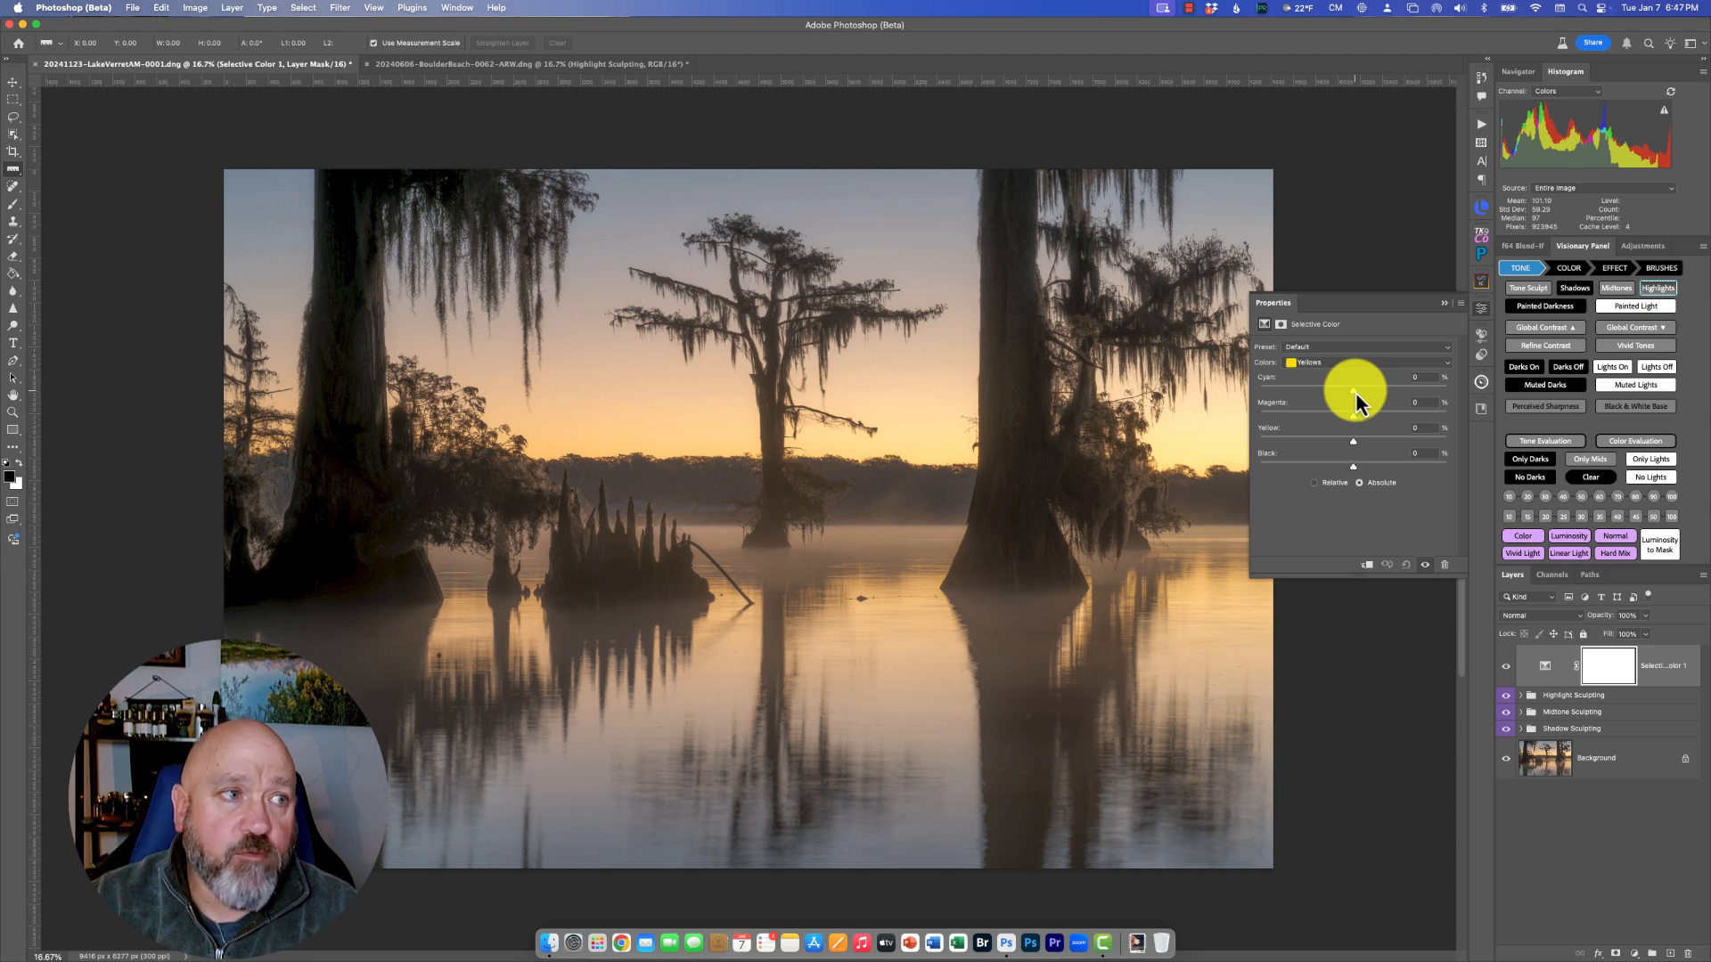
{"action": "left_click_drag", "start_coordinate": [1355, 393], "coordinate": [1350, 392]}
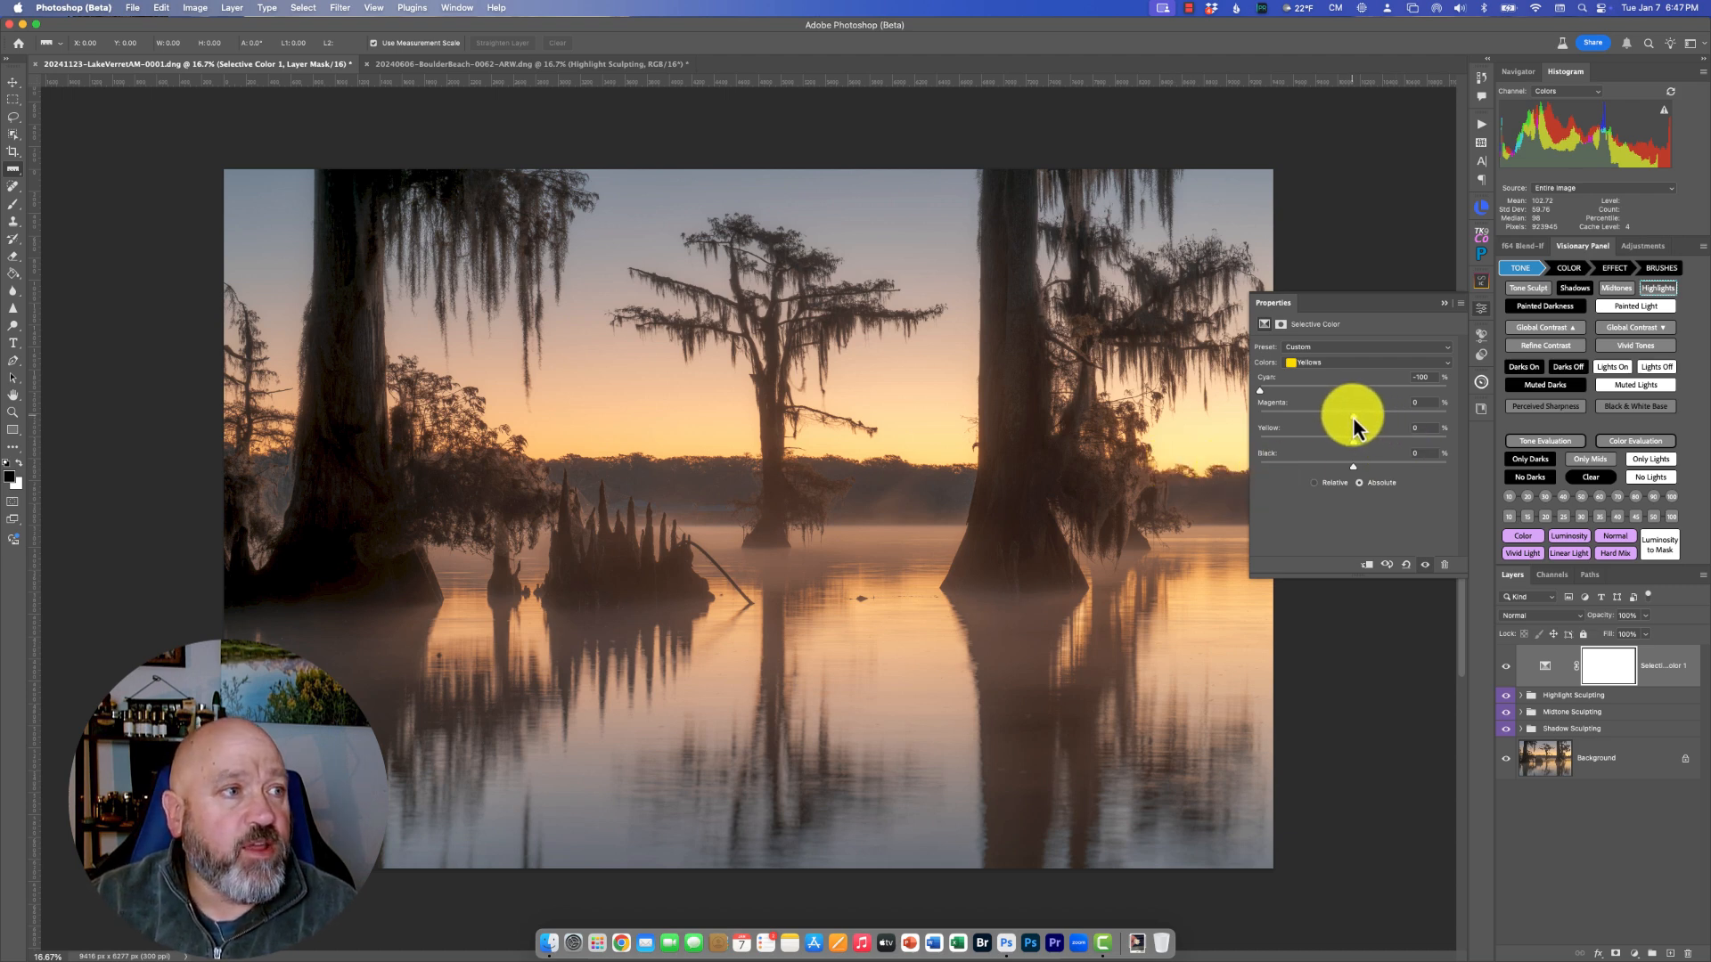
- Set Magenta to +36% and Yellow to +16% for the Yellows in the Selective Color adjustment
{"action": "left_click_drag", "start_coordinate": [1354, 419], "coordinate": [1285, 418]}
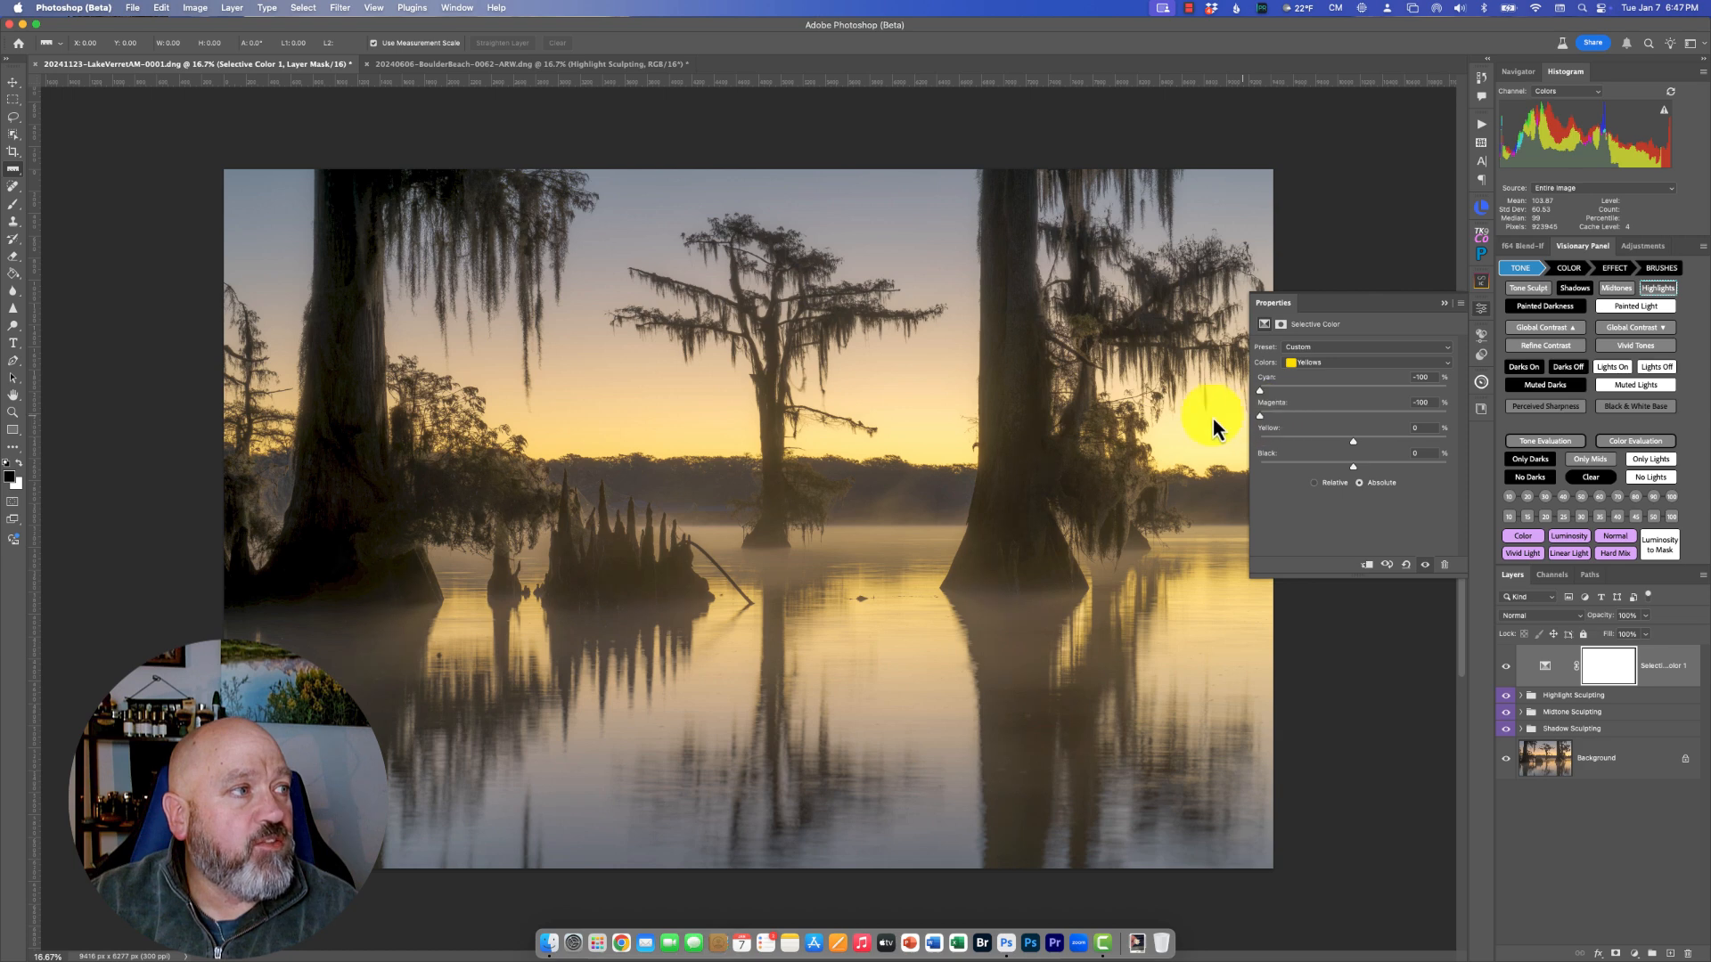
{"action": "left_click_drag", "start_coordinate": [1286, 416], "coordinate": [1251, 424]}
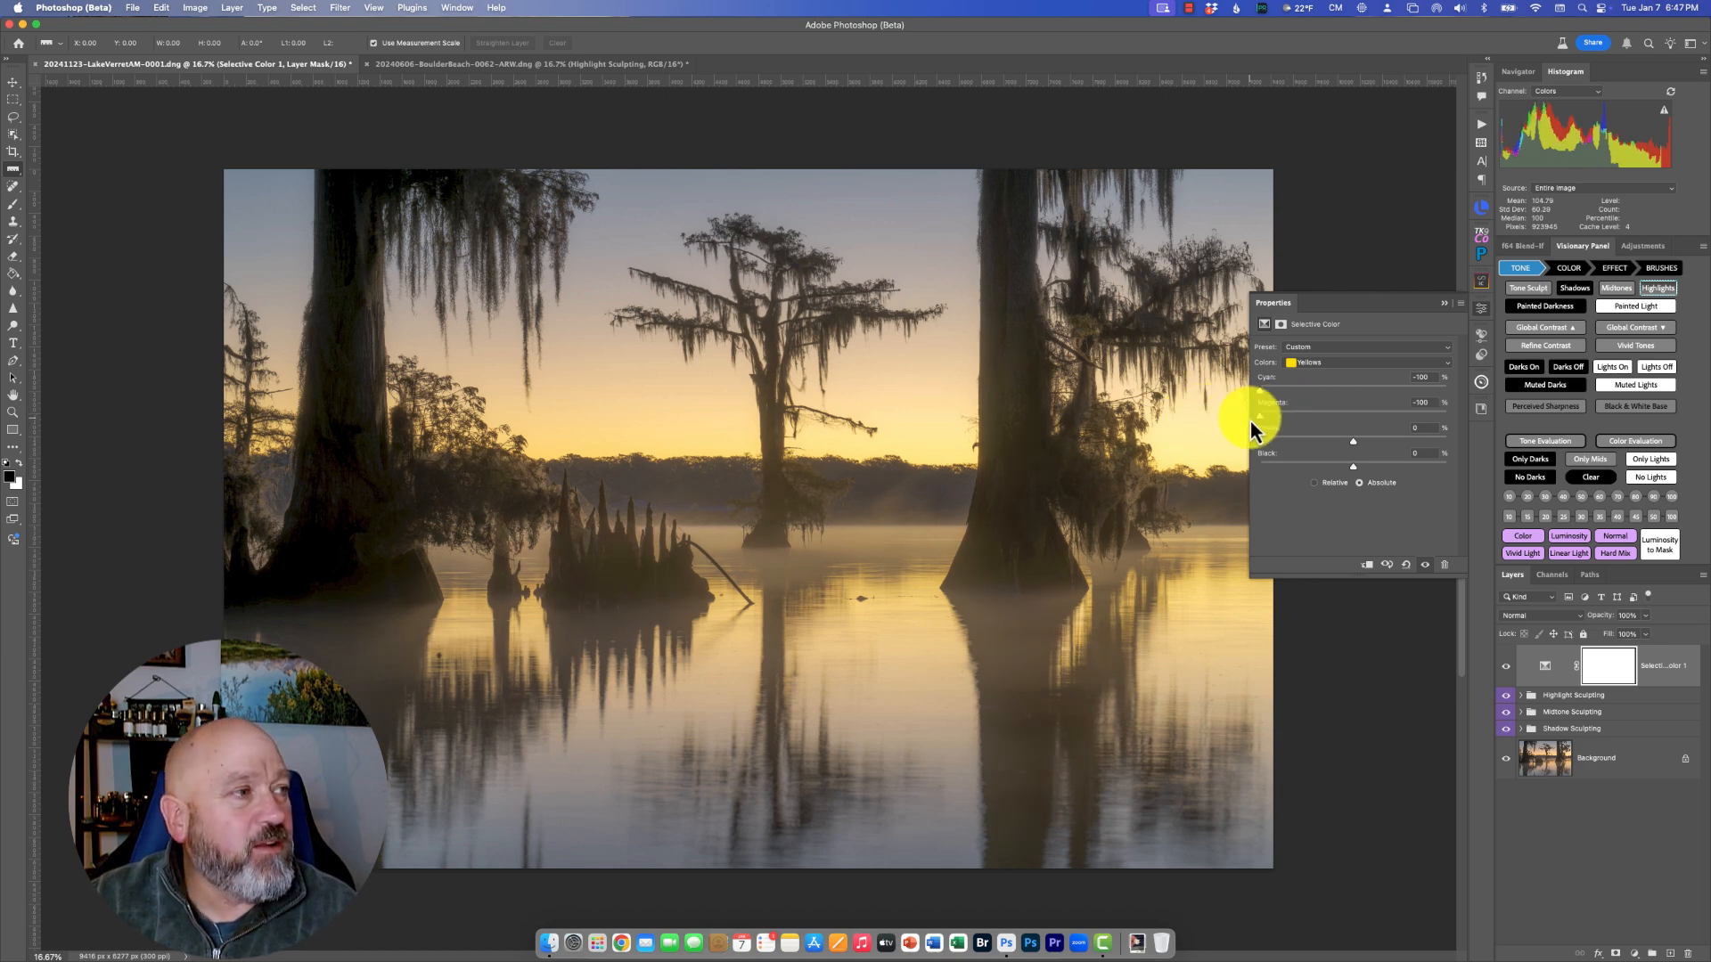
{"action": "left_click_drag", "start_coordinate": [1256, 424], "coordinate": [1390, 422]}
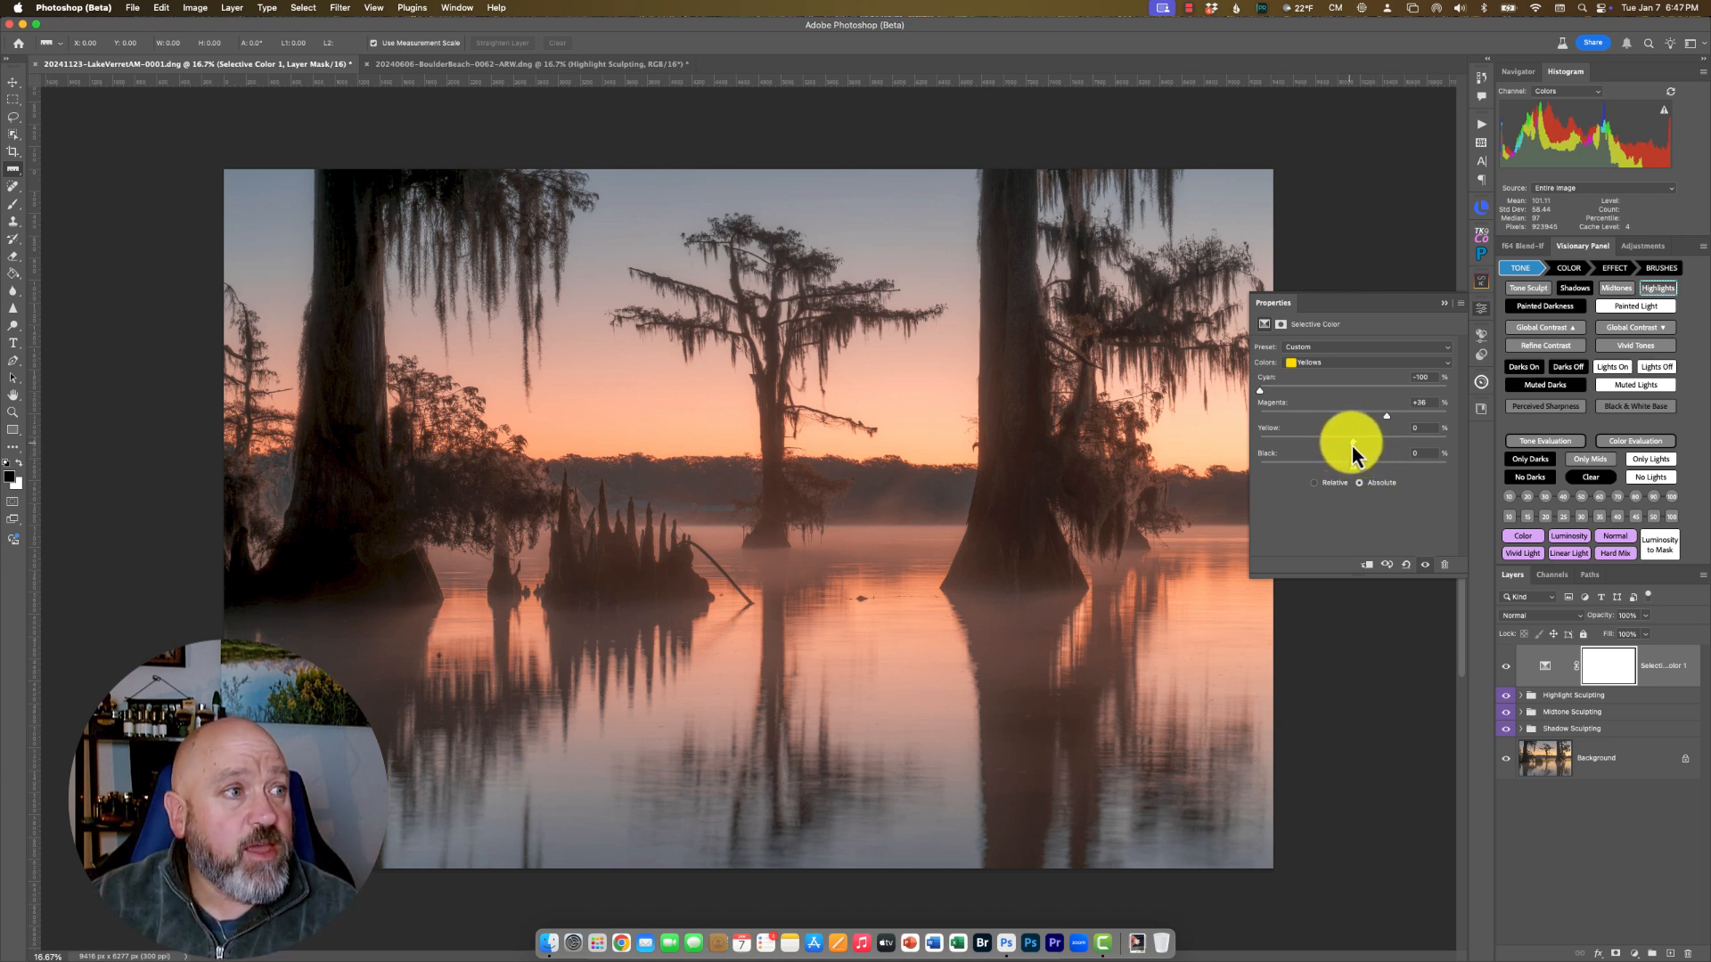
{"action": "left_click_drag", "start_coordinate": [1311, 448], "coordinate": [1270, 459]}
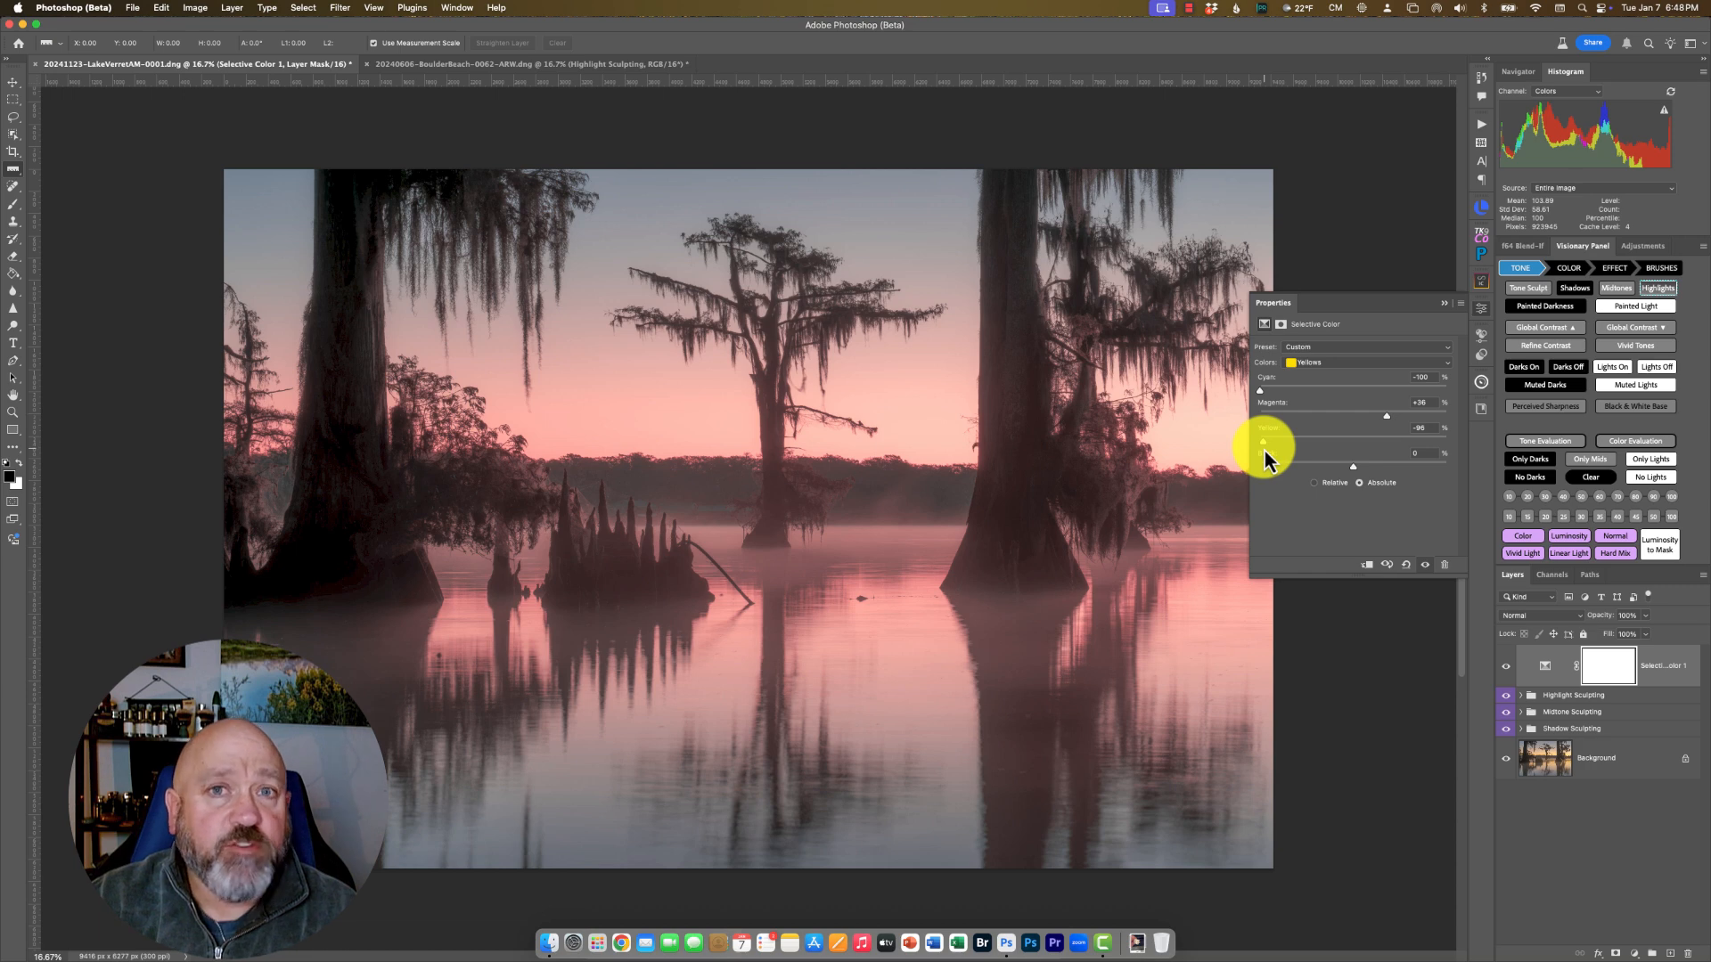
{"action": "left_click_drag", "start_coordinate": [1265, 451], "coordinate": [1370, 443]}
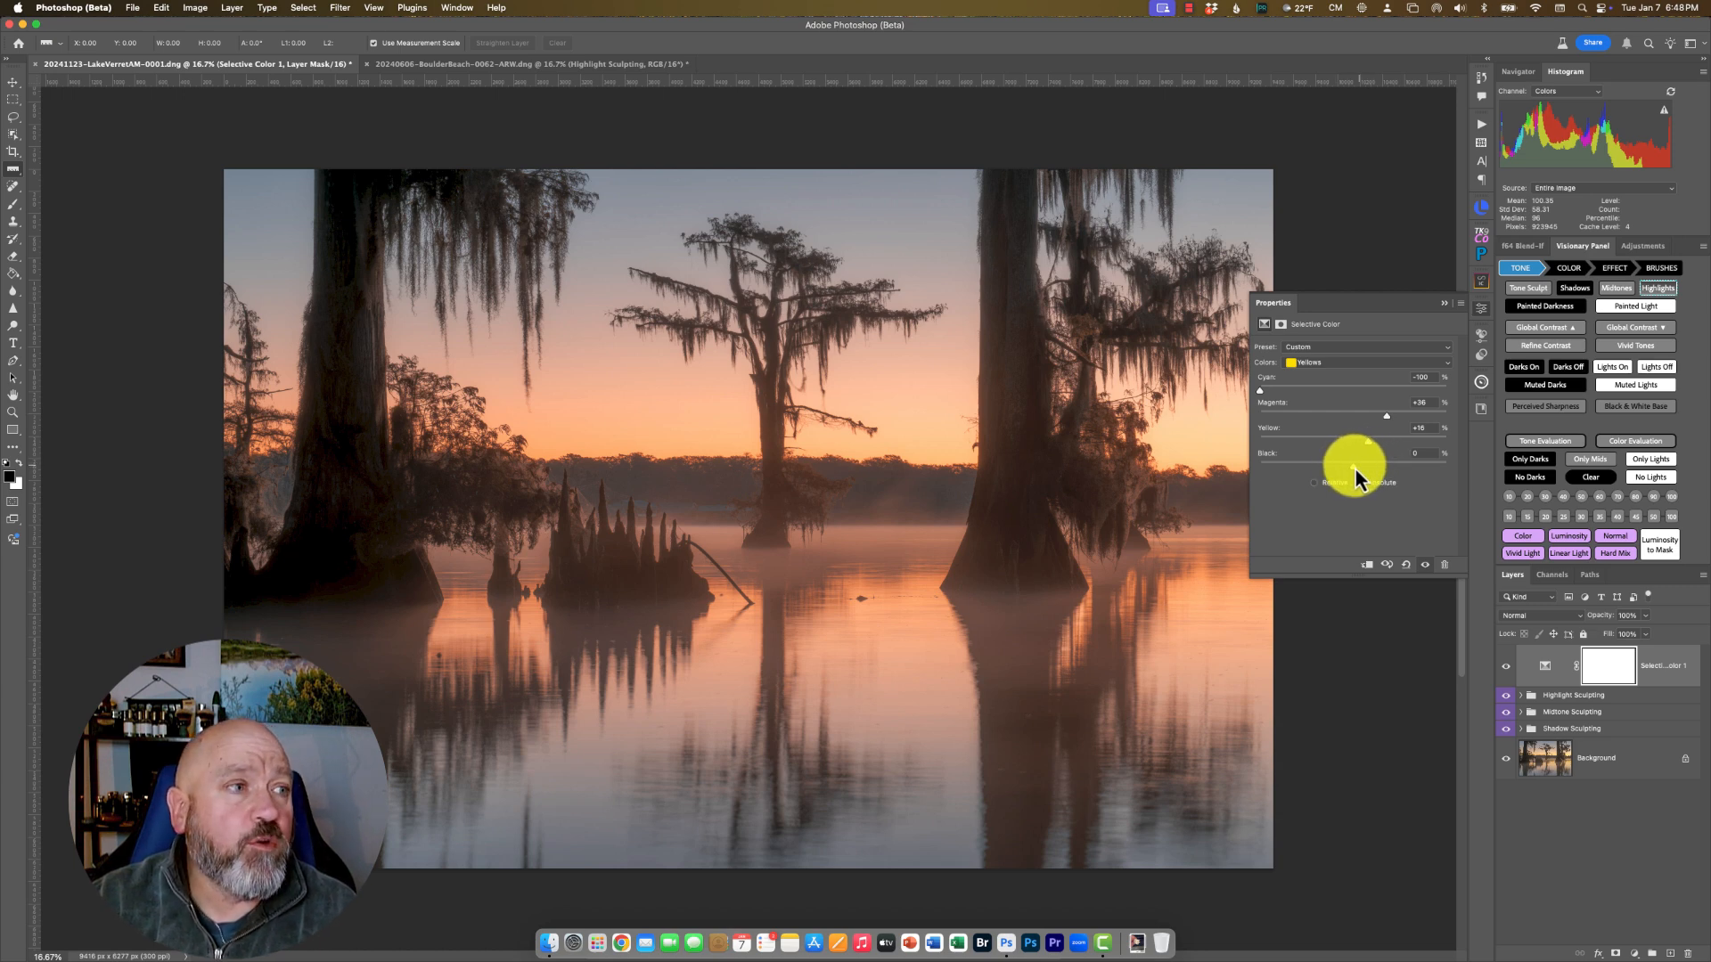
- Set Black to +10% for the Yellows and compare the image with the Selective Color layer hidden and shown
{"action": "left_click_drag", "start_coordinate": [1352, 468], "coordinate": [1270, 472]}
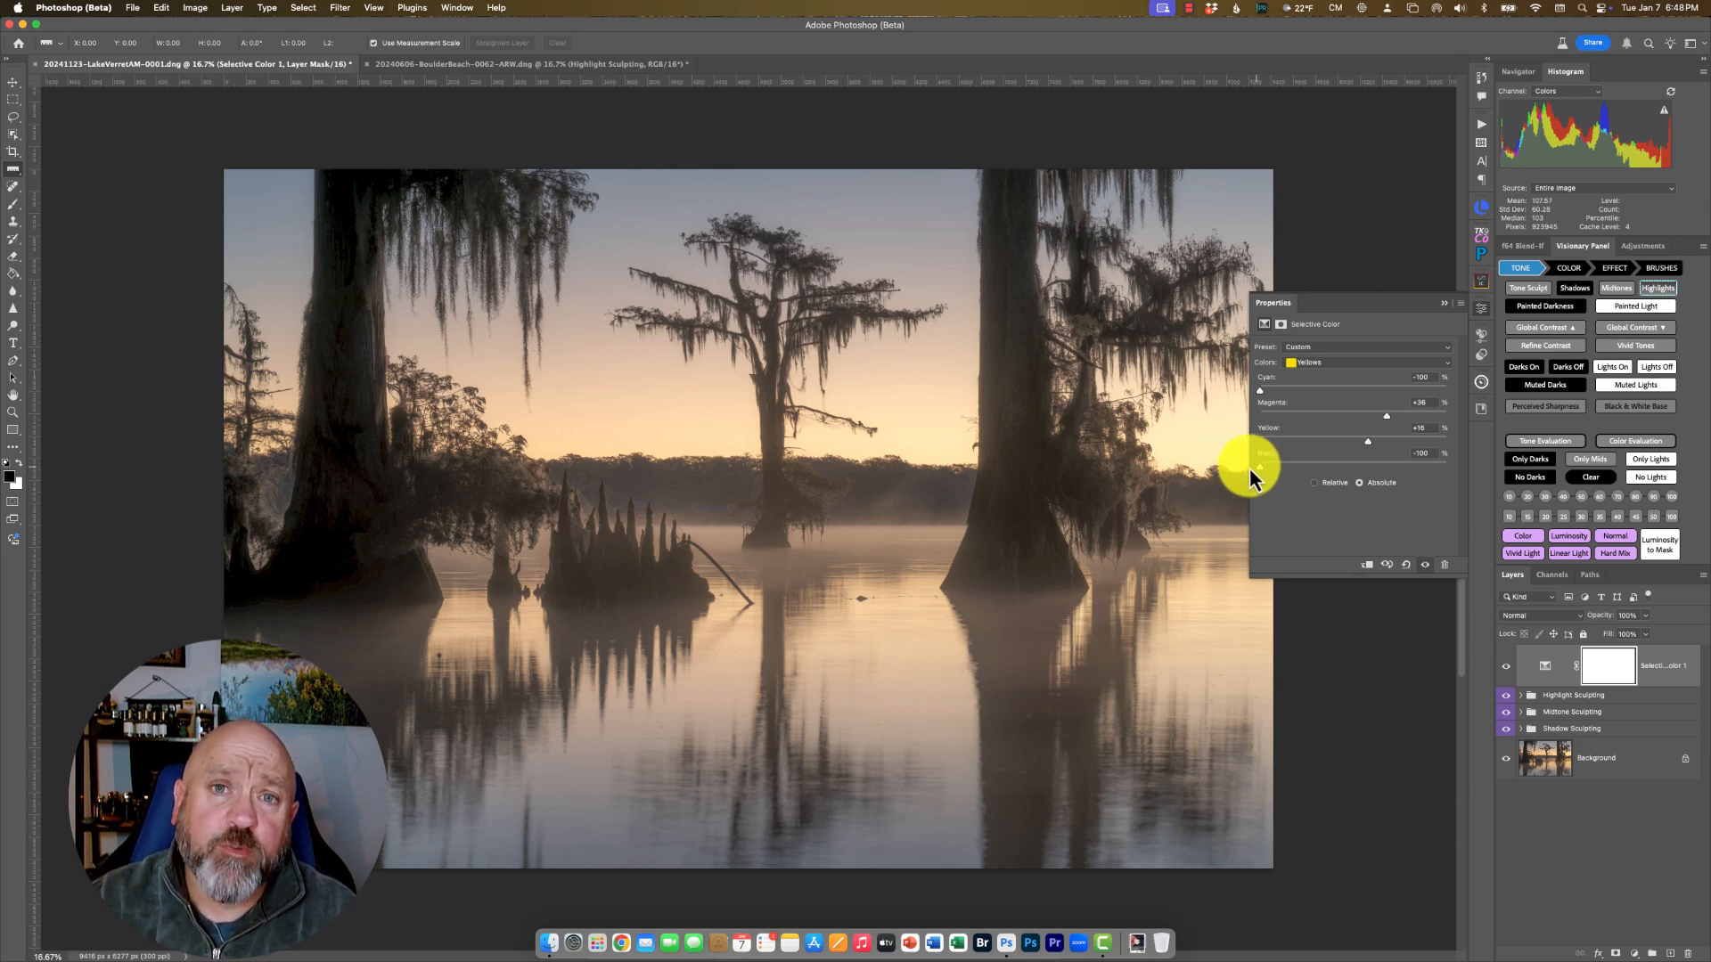
{"action": "left_click_drag", "start_coordinate": [1259, 469], "coordinate": [1424, 464]}
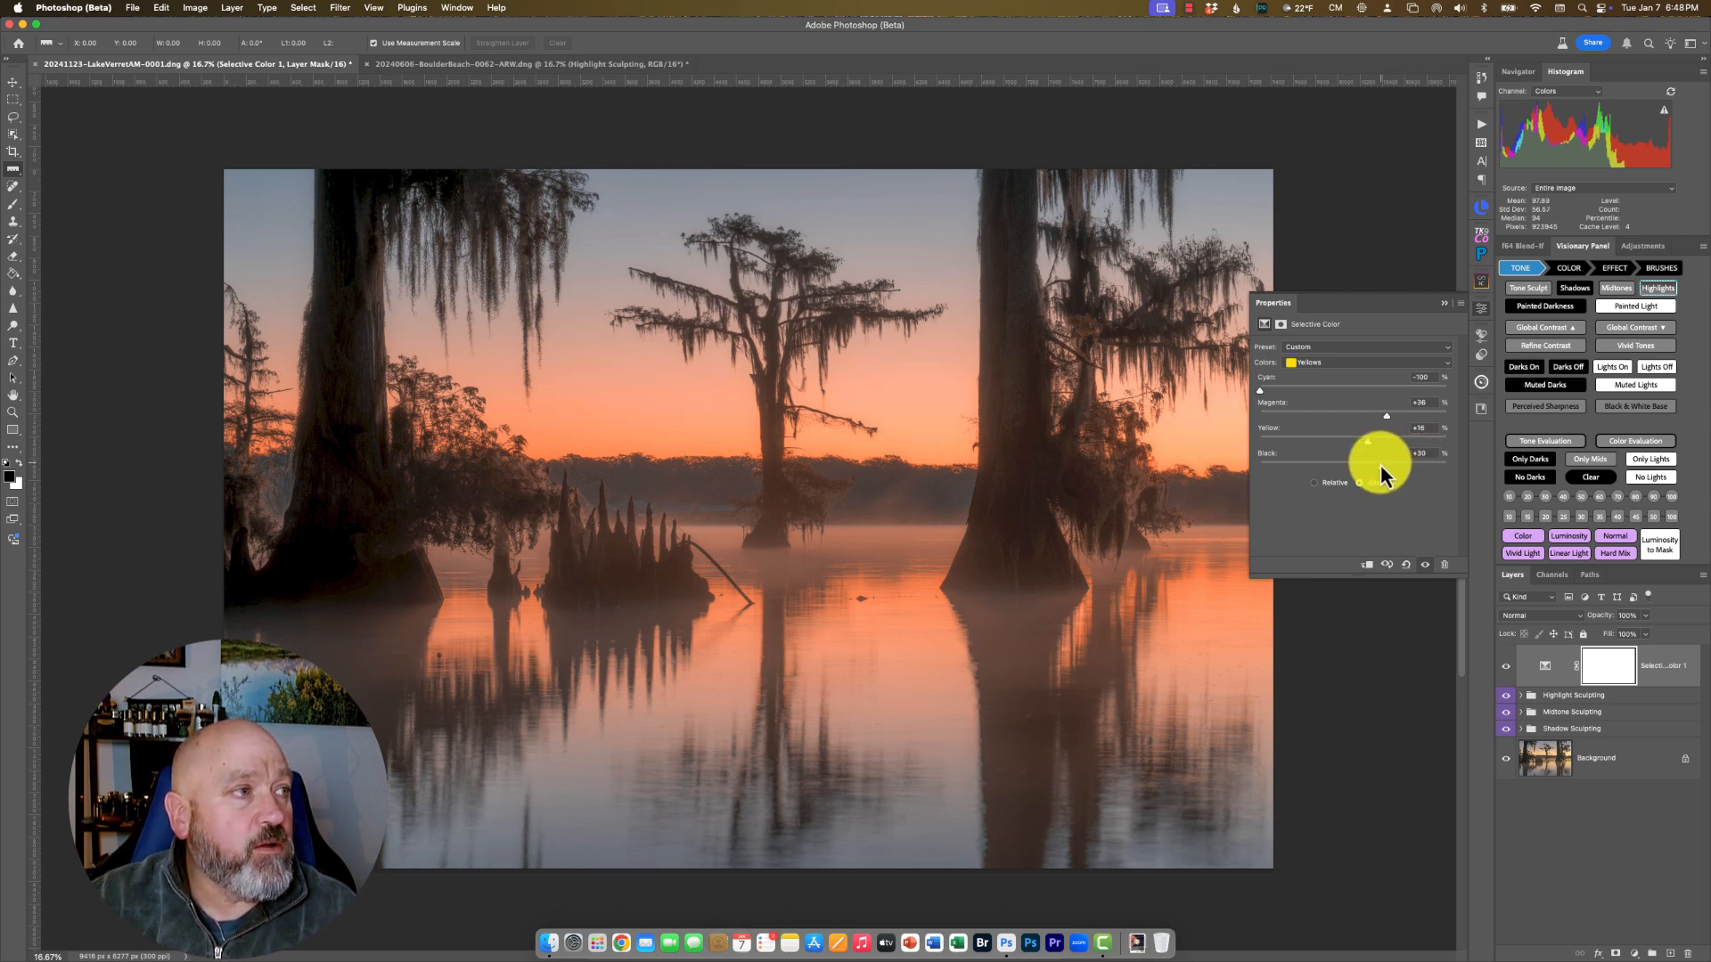
{"action": "left_click_drag", "start_coordinate": [1374, 466], "coordinate": [1364, 468]}
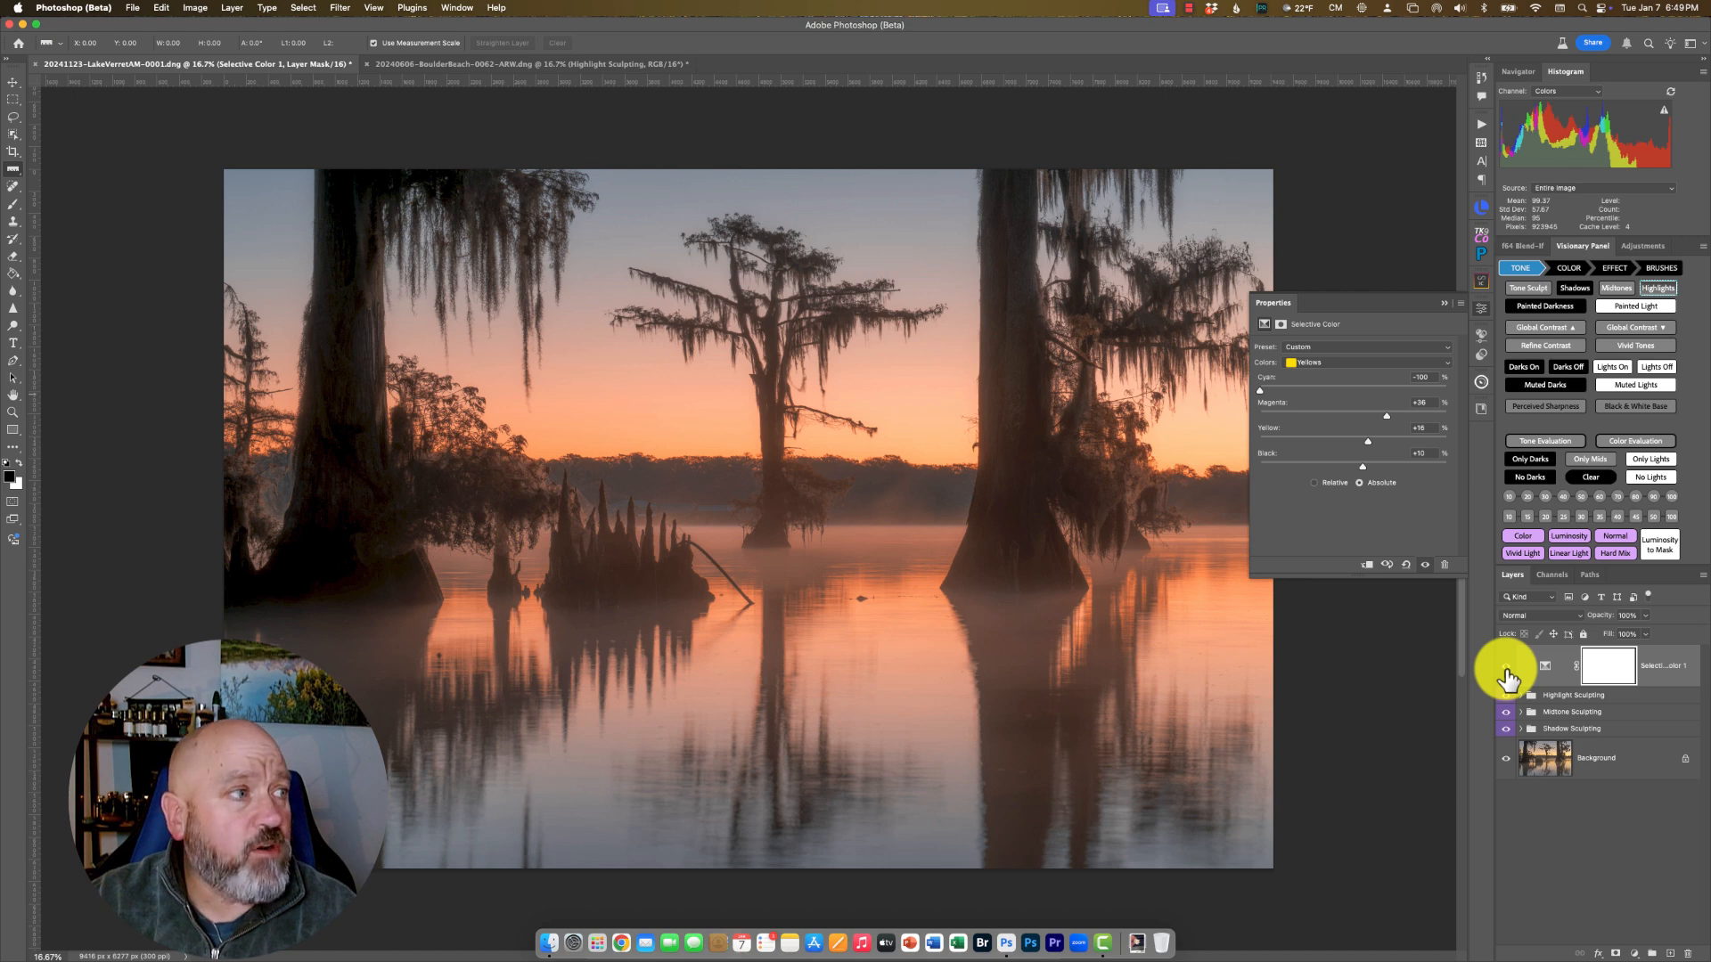
{"action": "left_click", "coordinate": [1506, 668]}
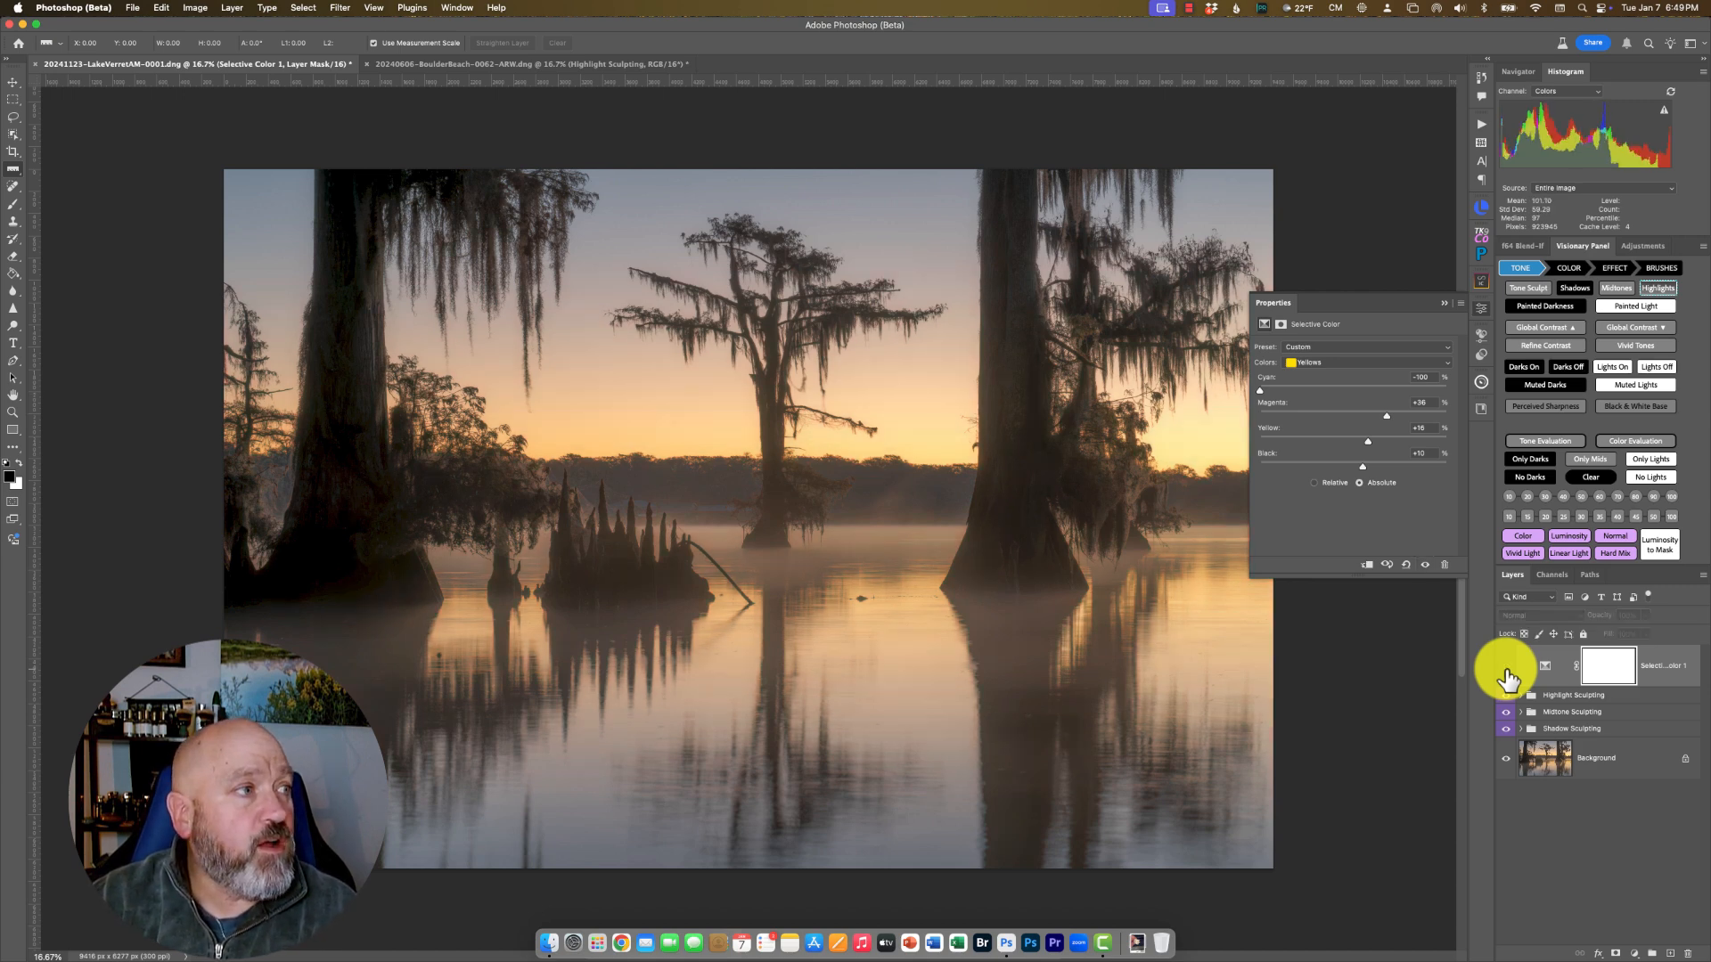
{"action": "left_click", "coordinate": [1506, 668]}
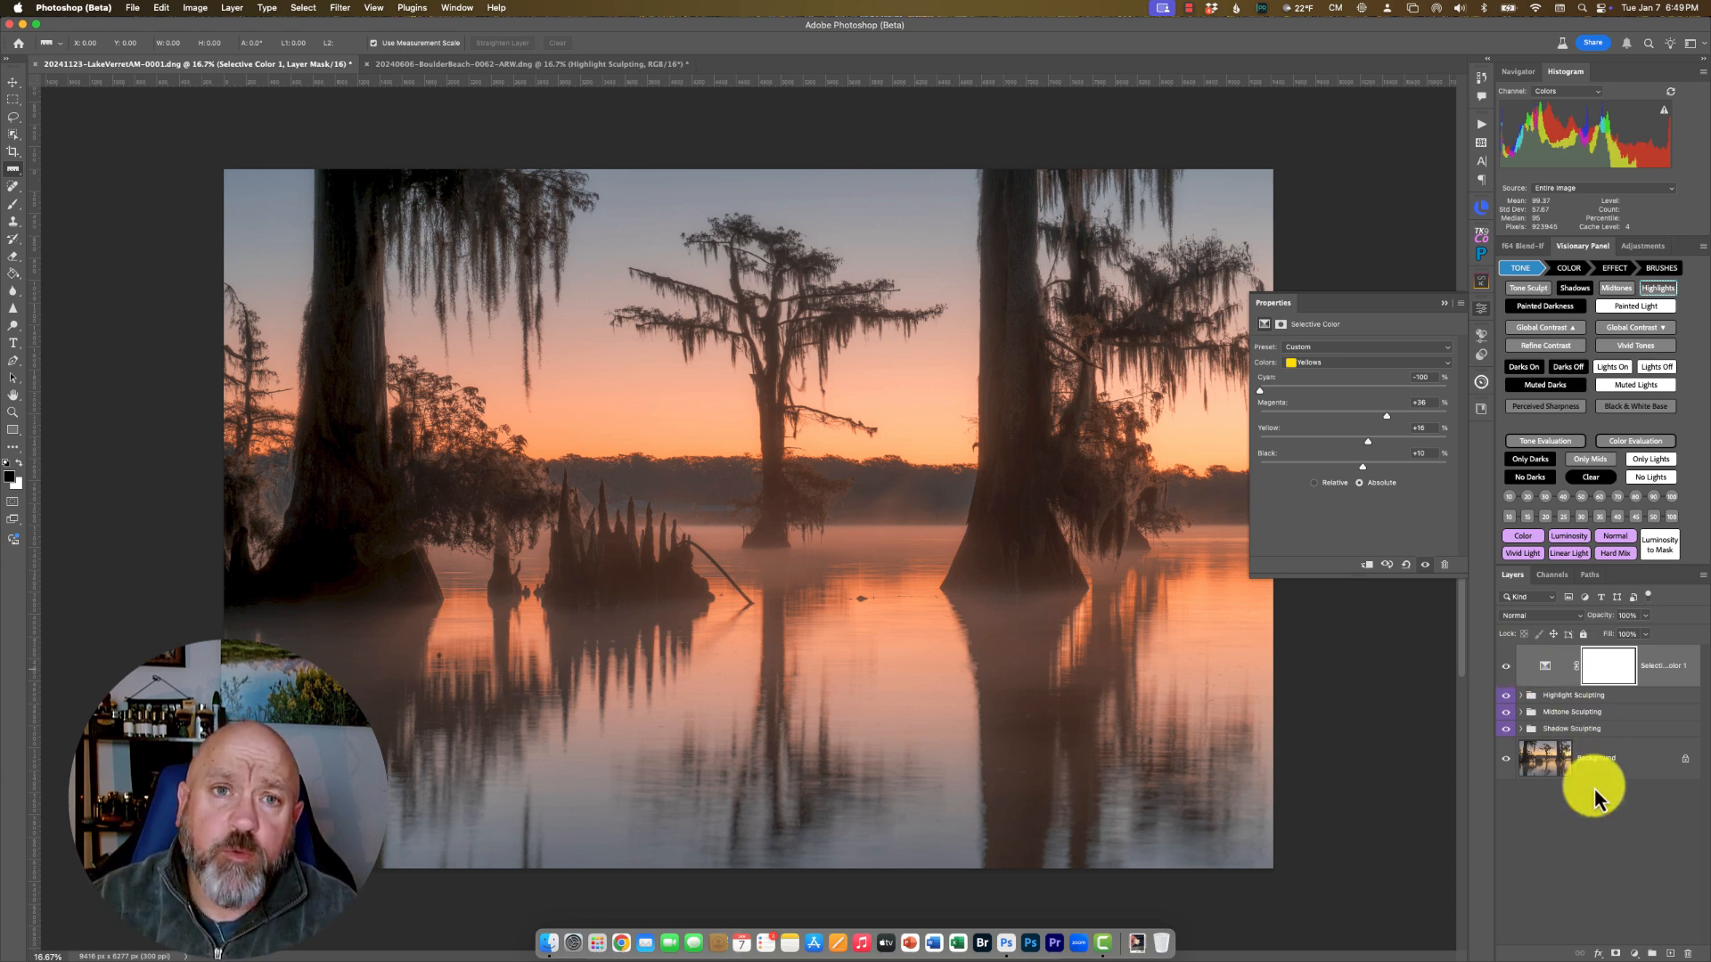
- Add a Hue/Saturation adjustment layer above the Selective Color layer and raise the Reds saturation to +11
{"action": "left_click", "coordinate": [1636, 953]}
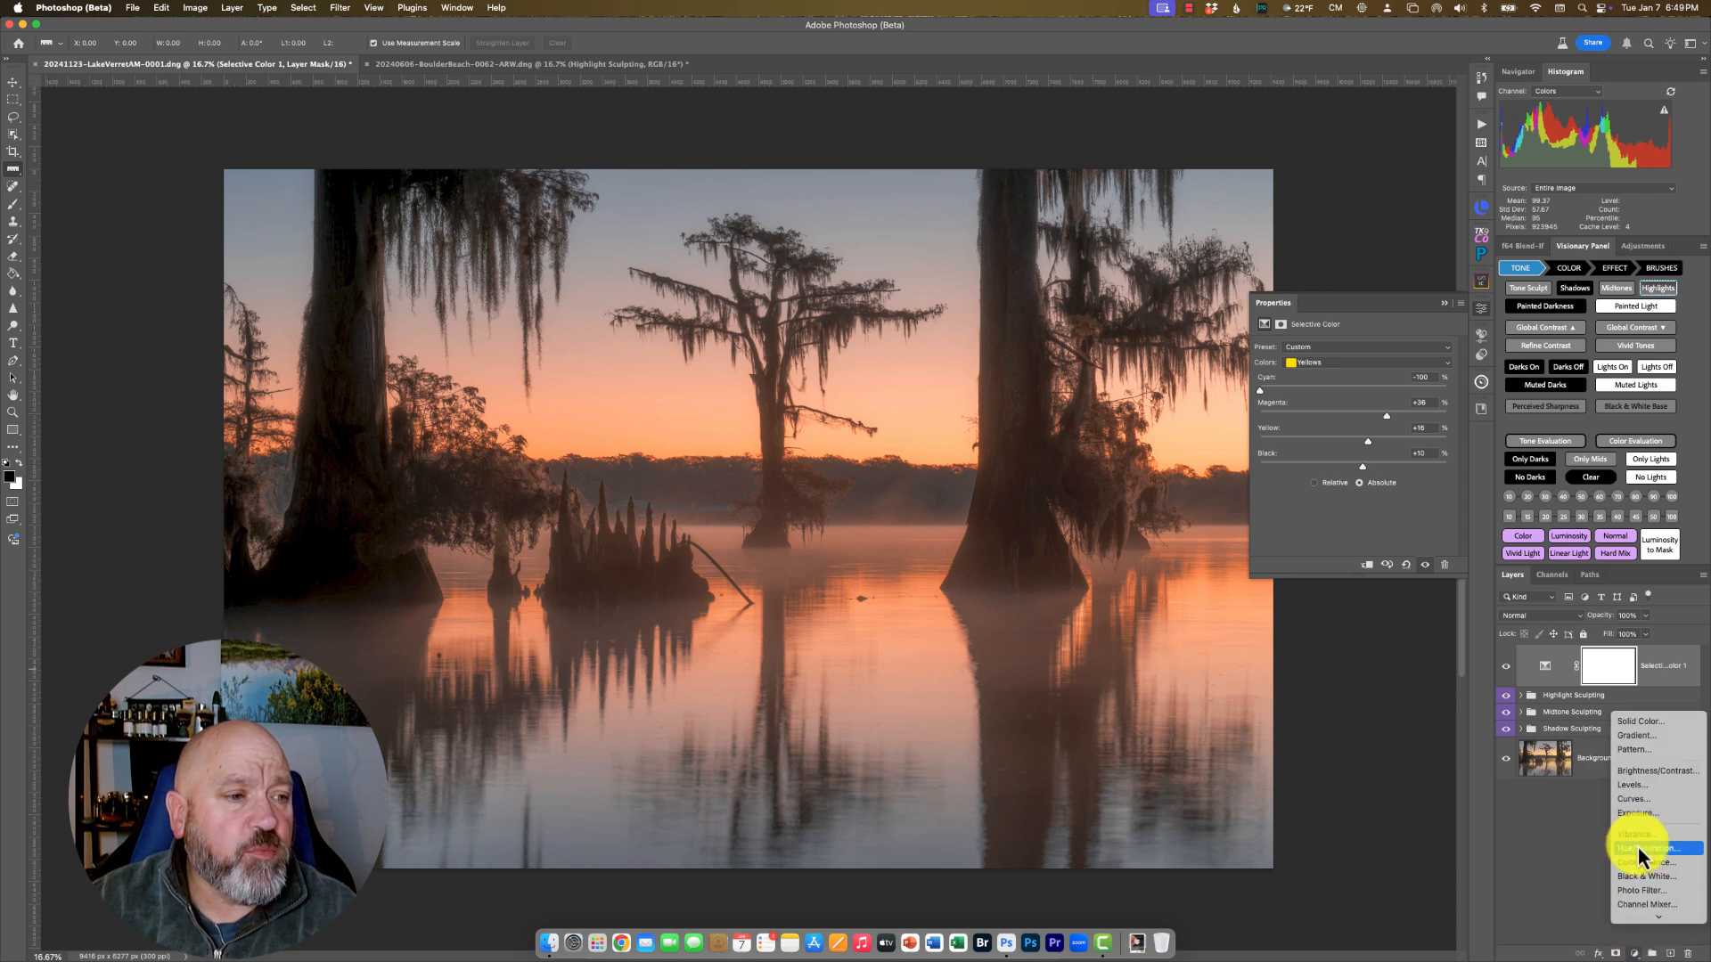
{"action": "left_click", "coordinate": [1637, 847]}
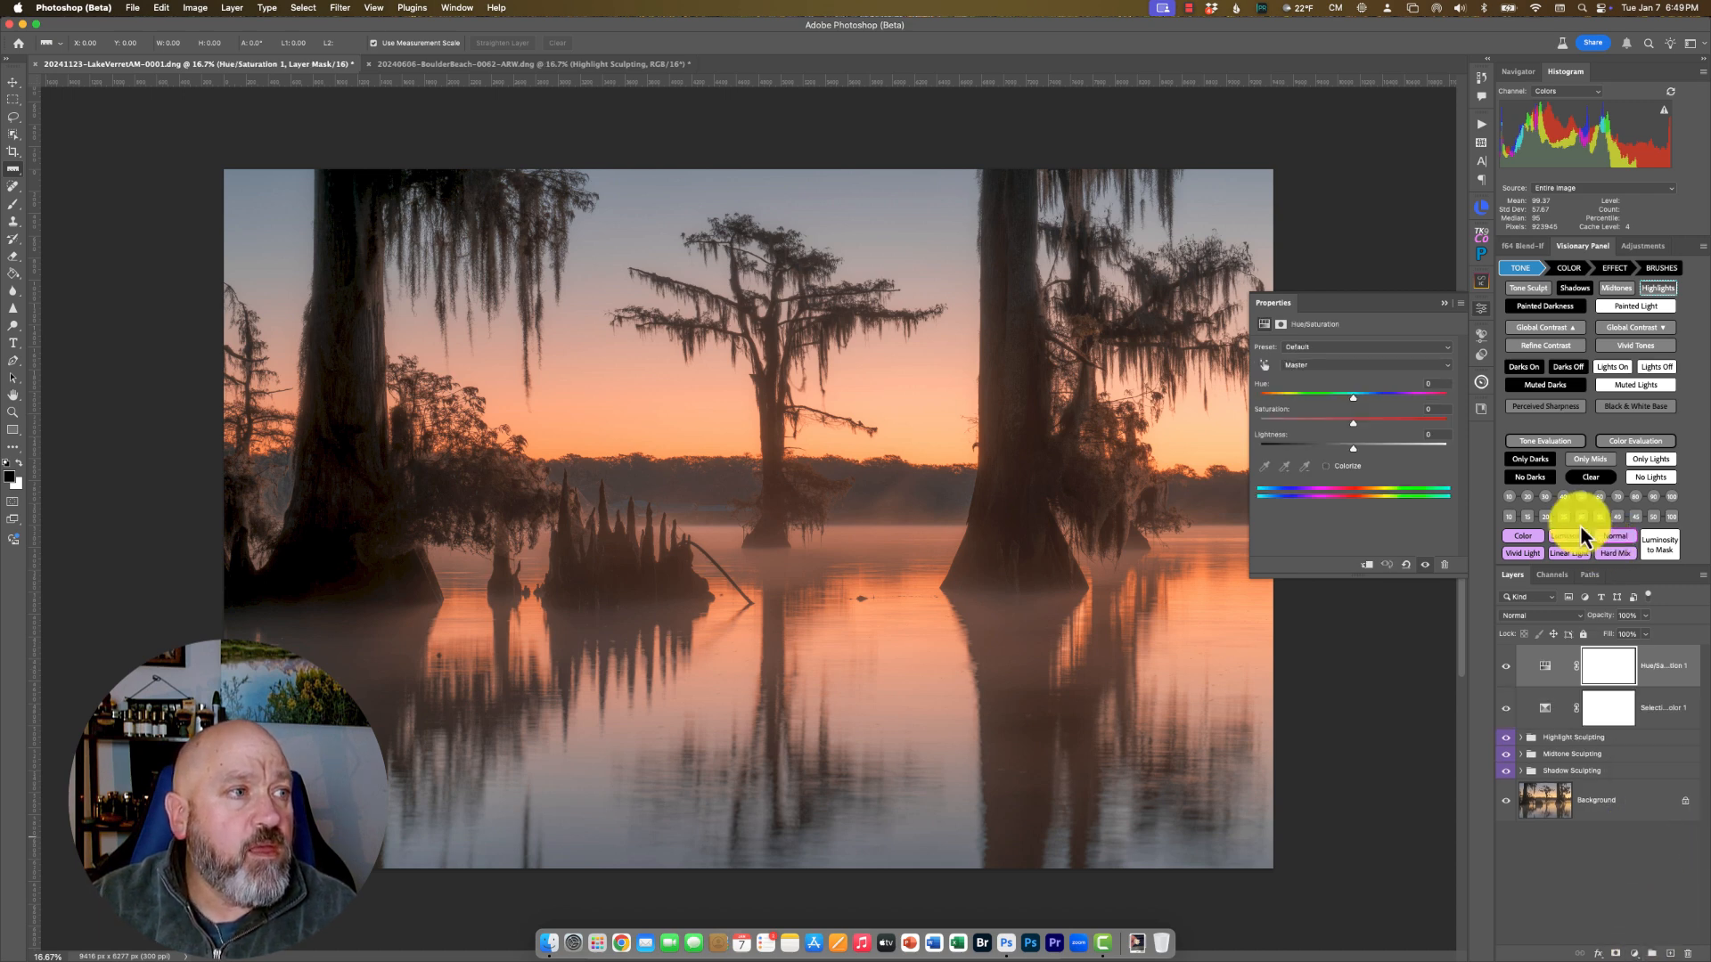
{"action": "left_click", "coordinate": [1390, 367]}
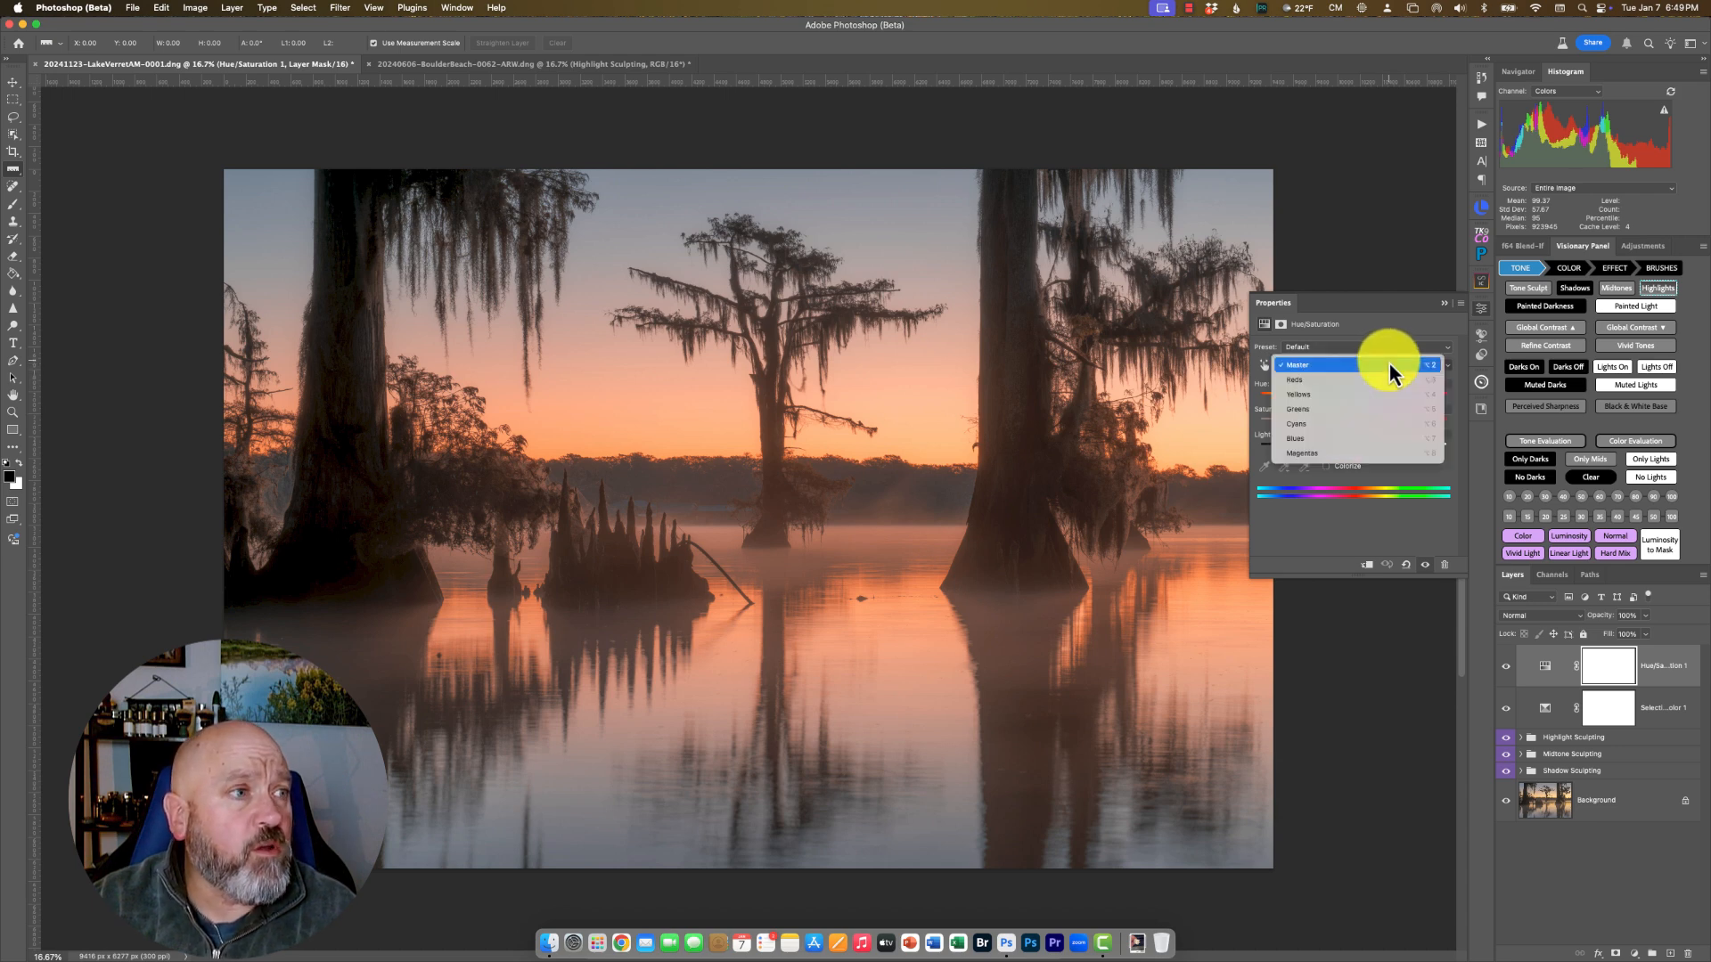
{"action": "left_click", "coordinate": [1383, 378]}
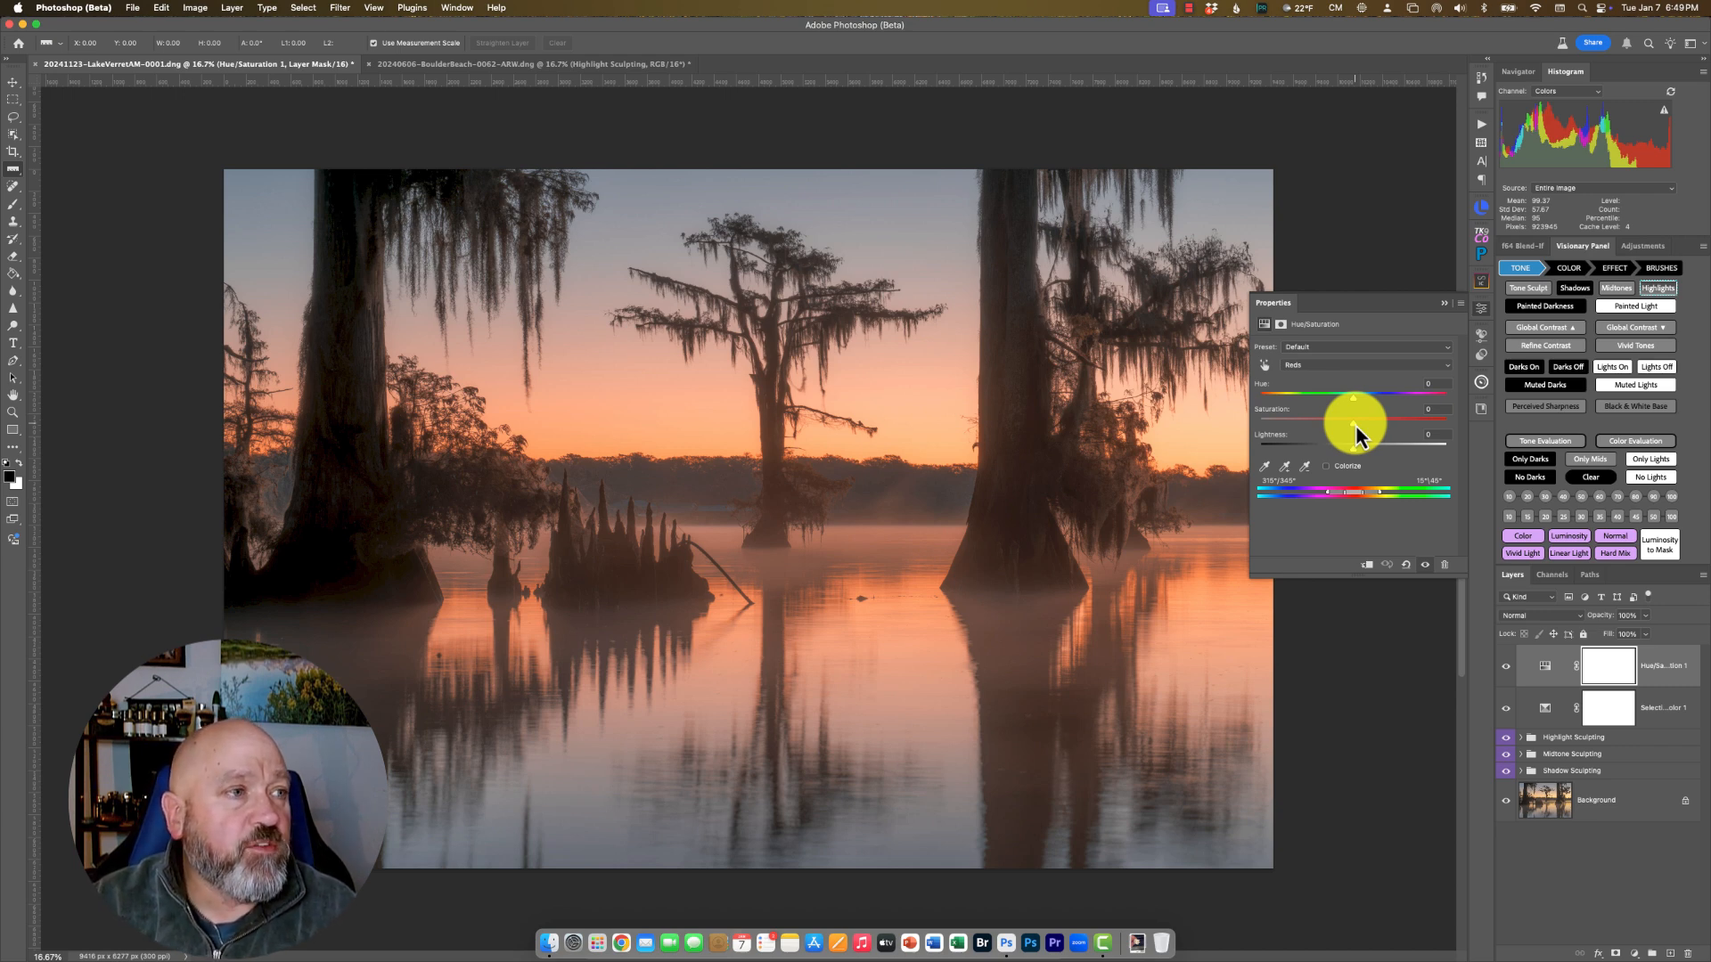
{"action": "left_click_drag", "start_coordinate": [1356, 426], "coordinate": [1371, 431]}
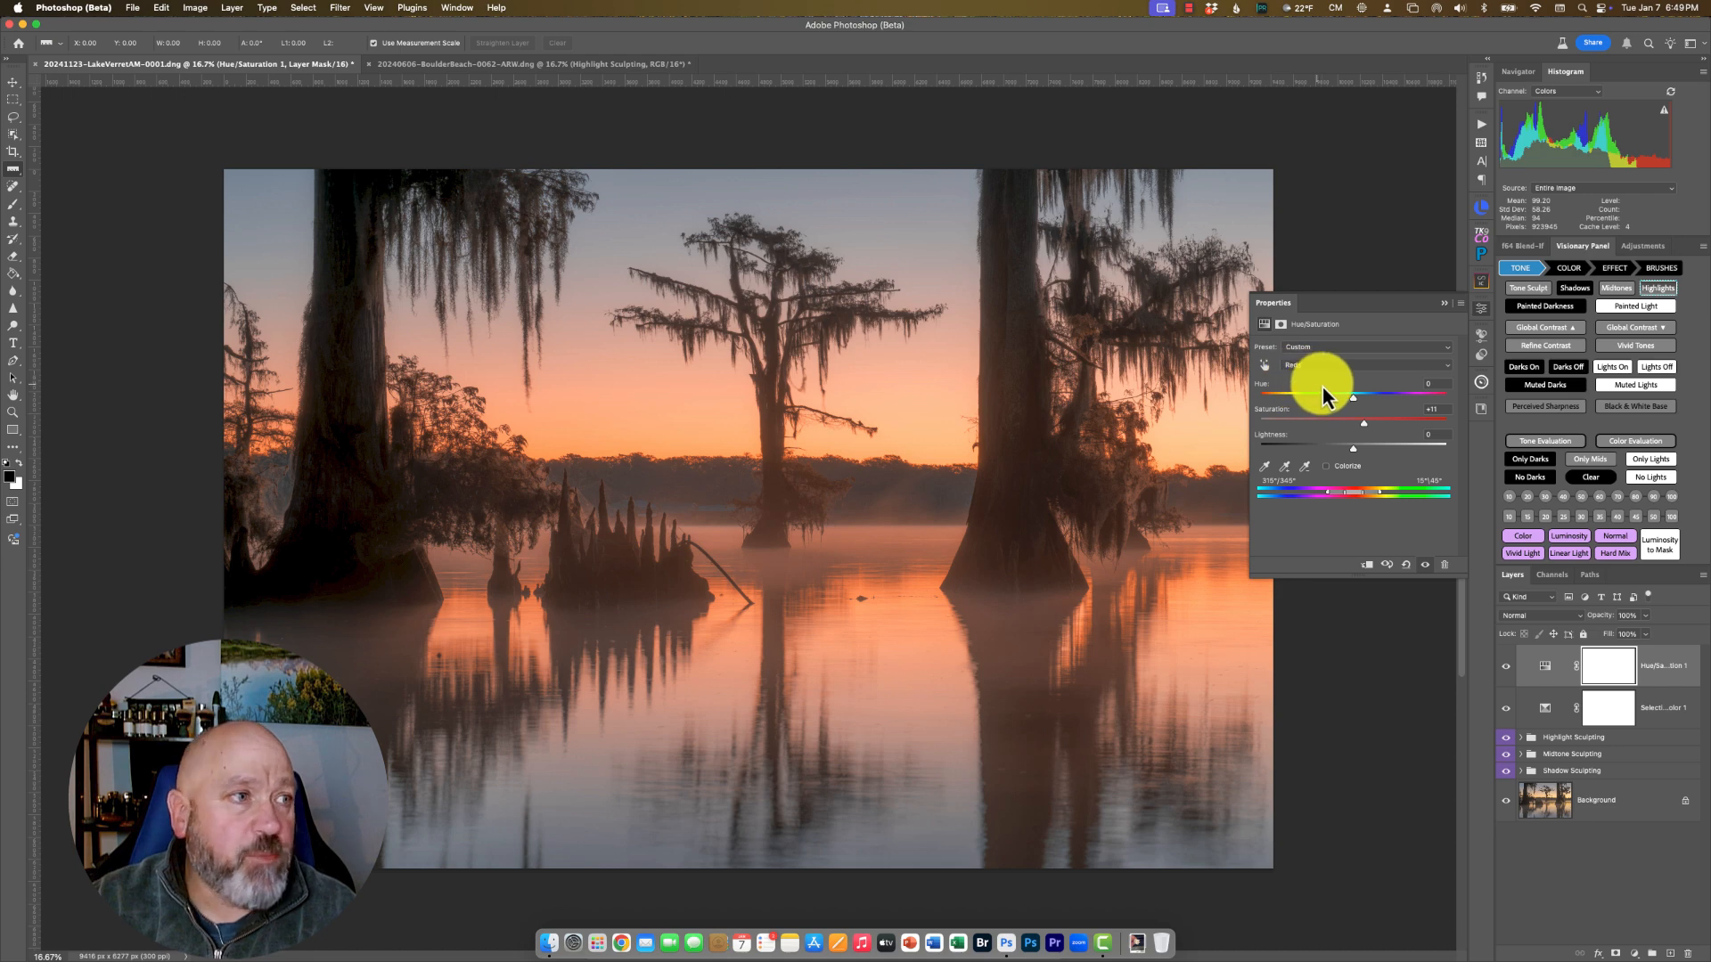
- Raise the Yellows saturation to +10 and compare the image with the Hue/Saturation layer hidden and shown
{"action": "left_click", "coordinate": [1340, 367]}
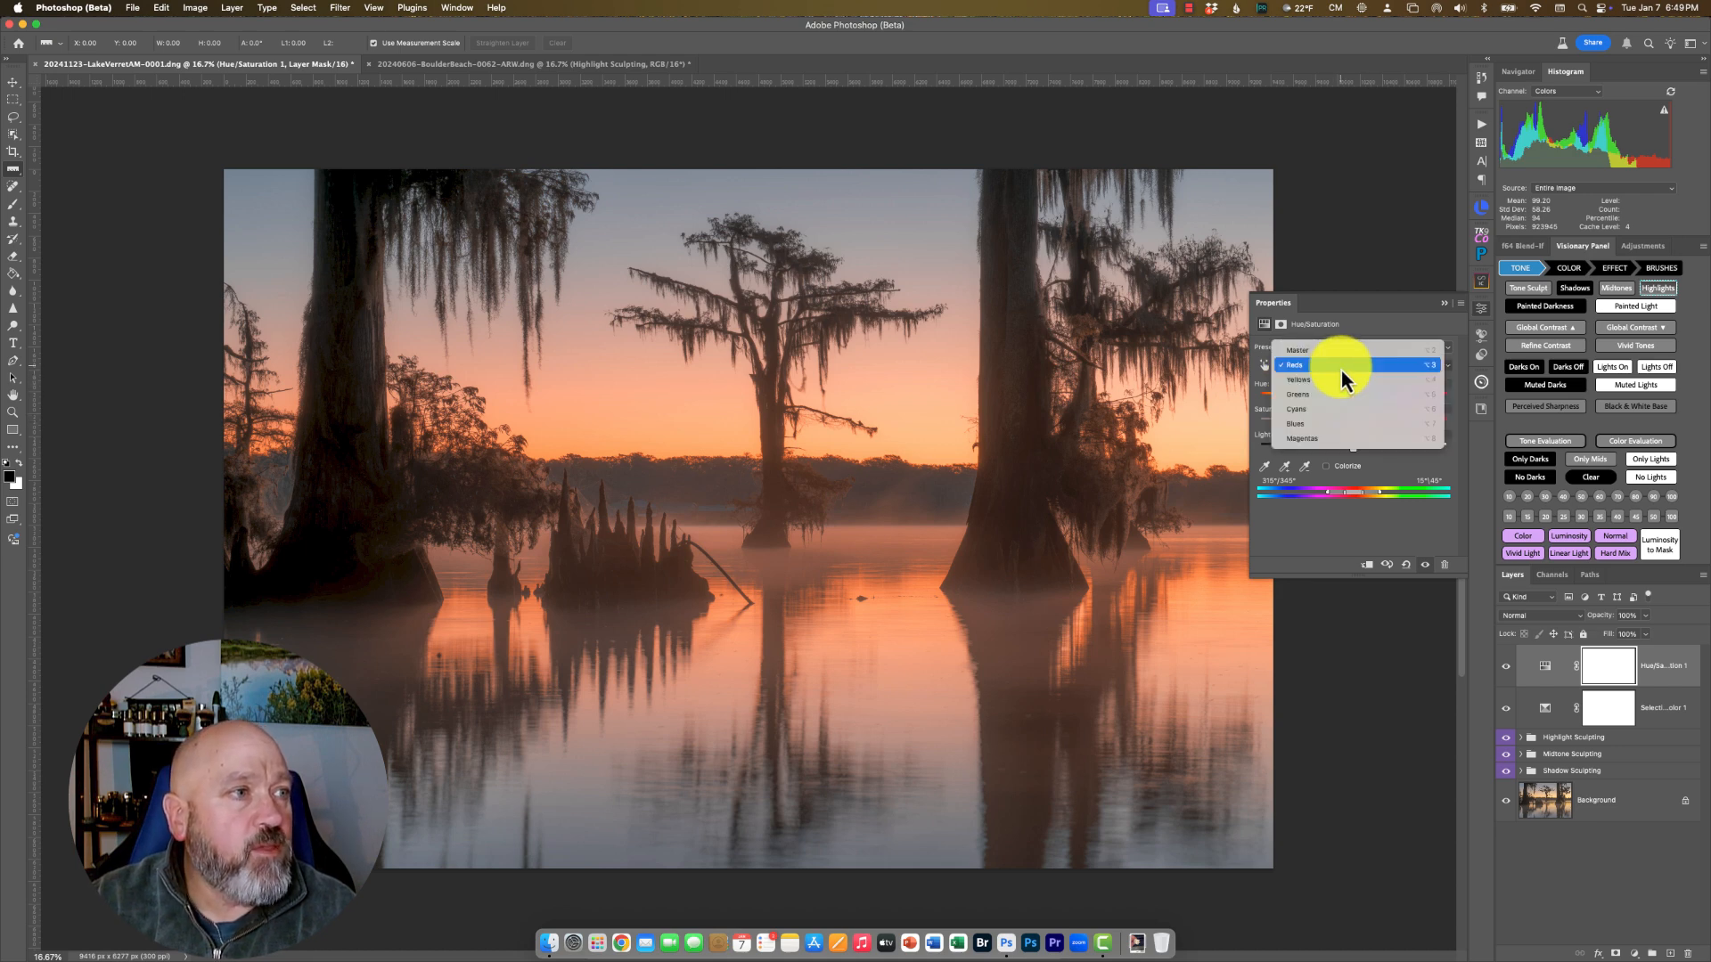
{"action": "left_click", "coordinate": [1339, 379]}
{"action": "left_click_drag", "start_coordinate": [1353, 427], "coordinate": [1363, 436]}
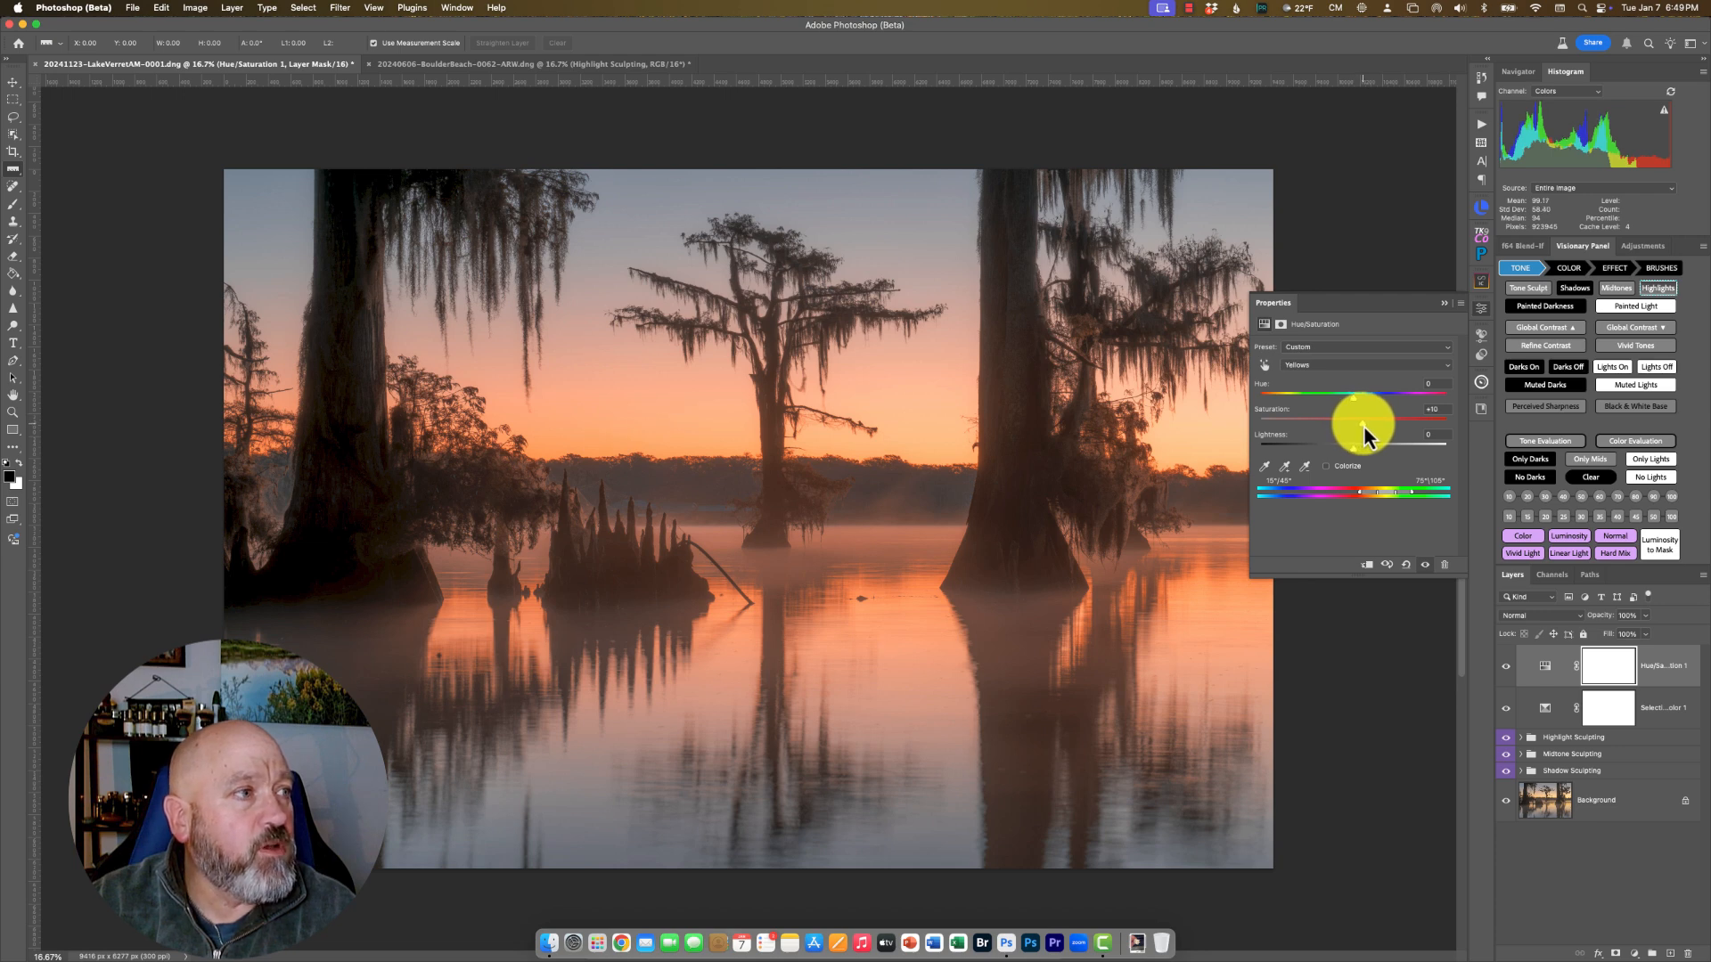
{"action": "left_click", "coordinate": [1506, 668]}
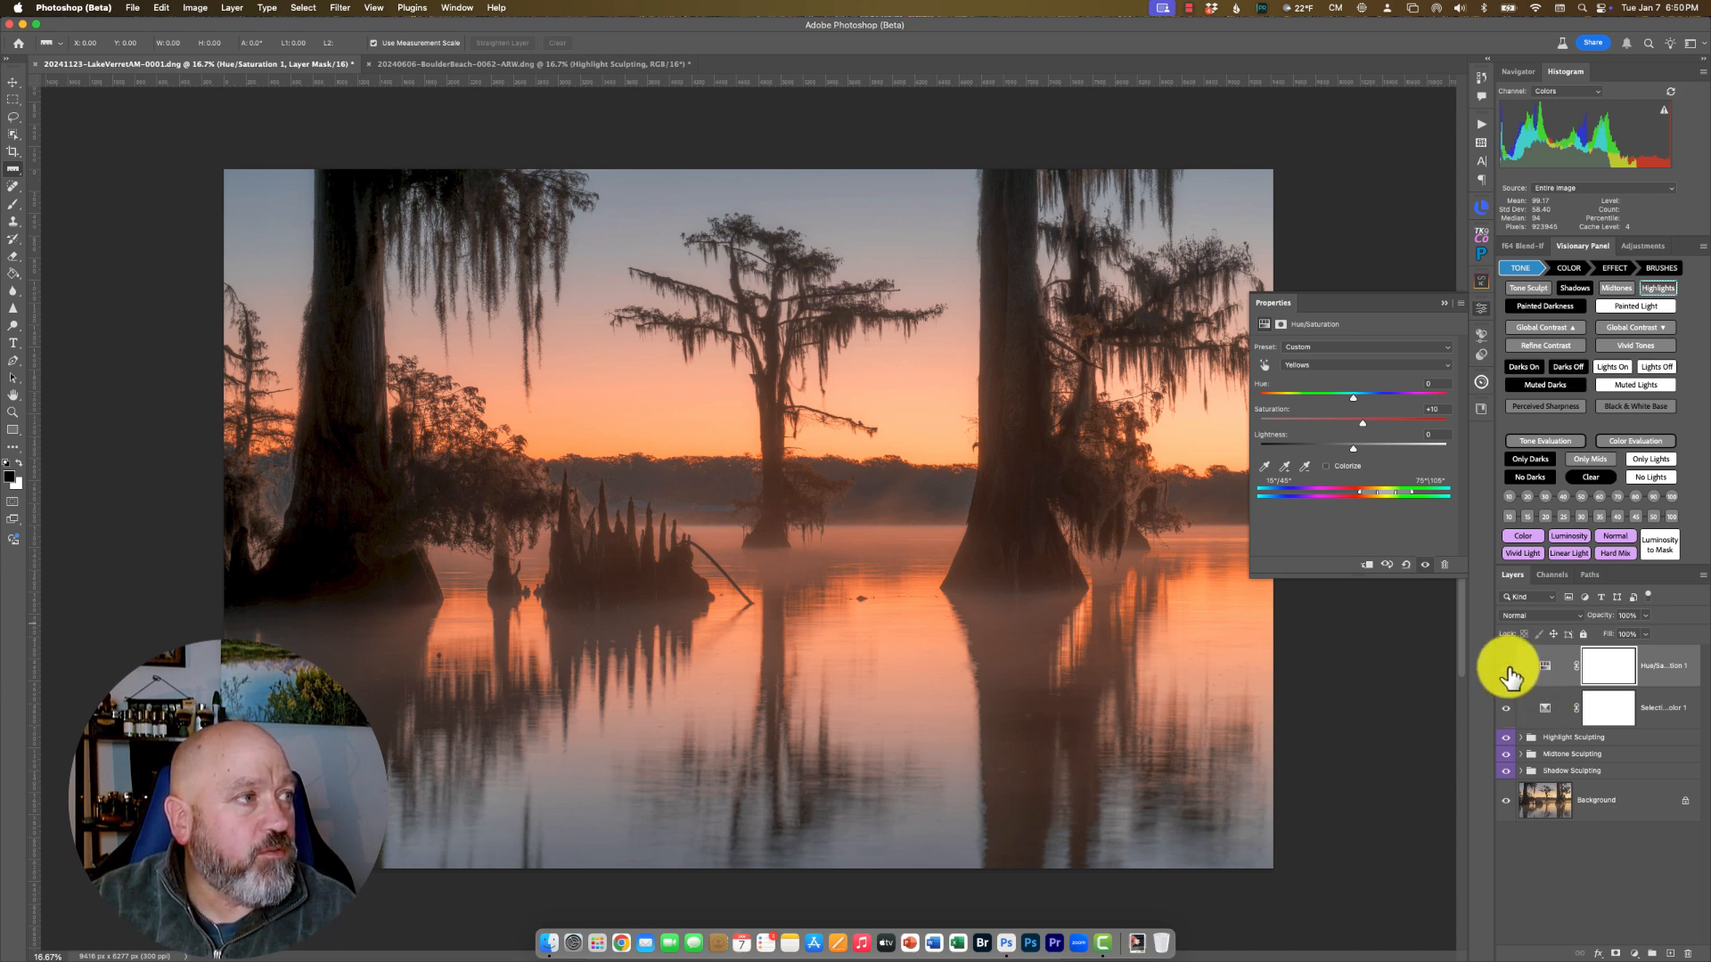
{"action": "left_click", "coordinate": [1506, 668]}
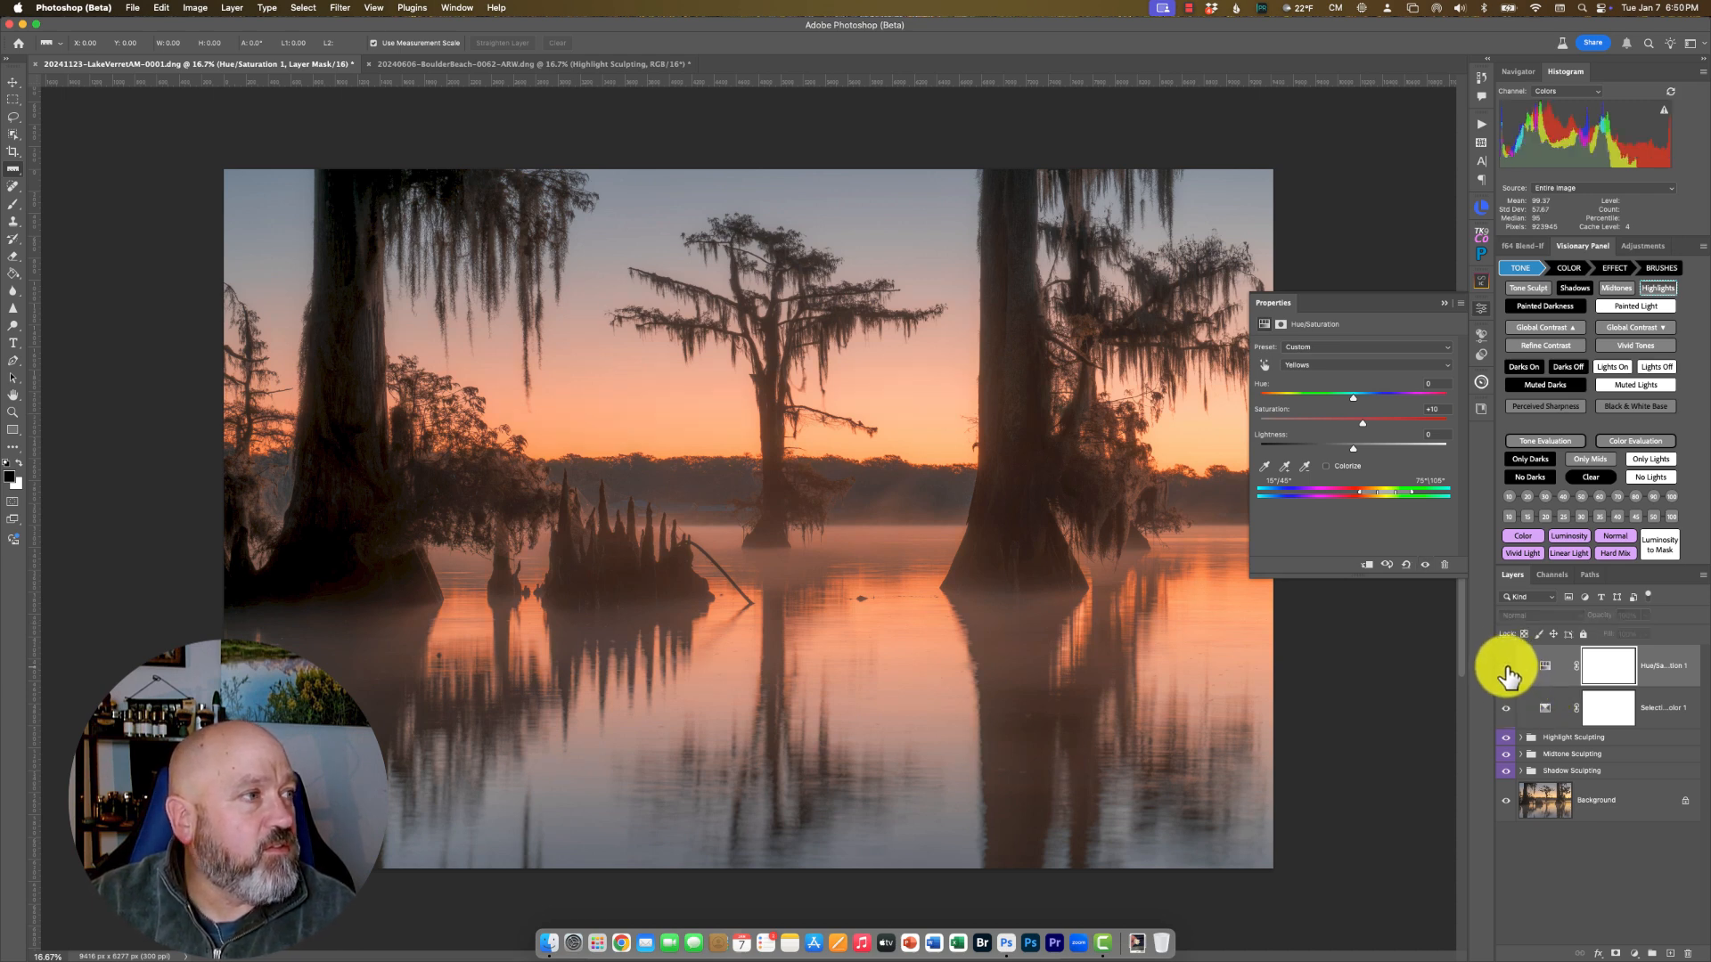
{"action": "left_click", "coordinate": [1506, 668]}
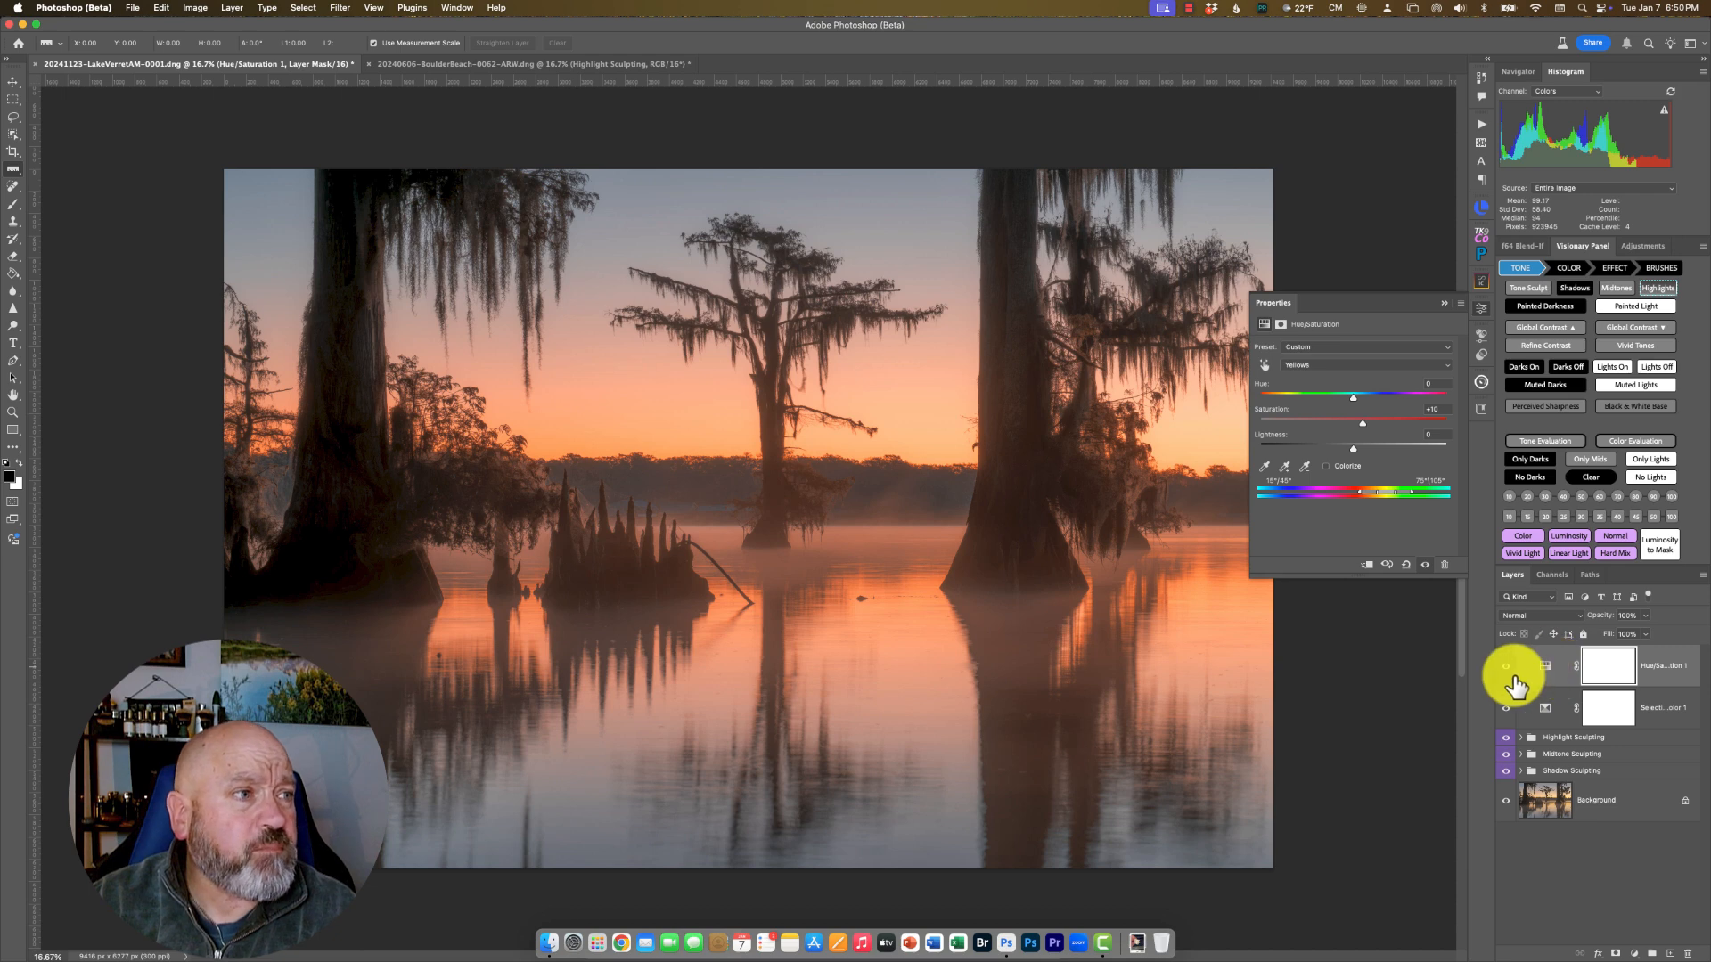
- Set the Blues saturation to +49 in the Hue/Saturation adjustment
{"action": "left_click", "coordinate": [1366, 369]}
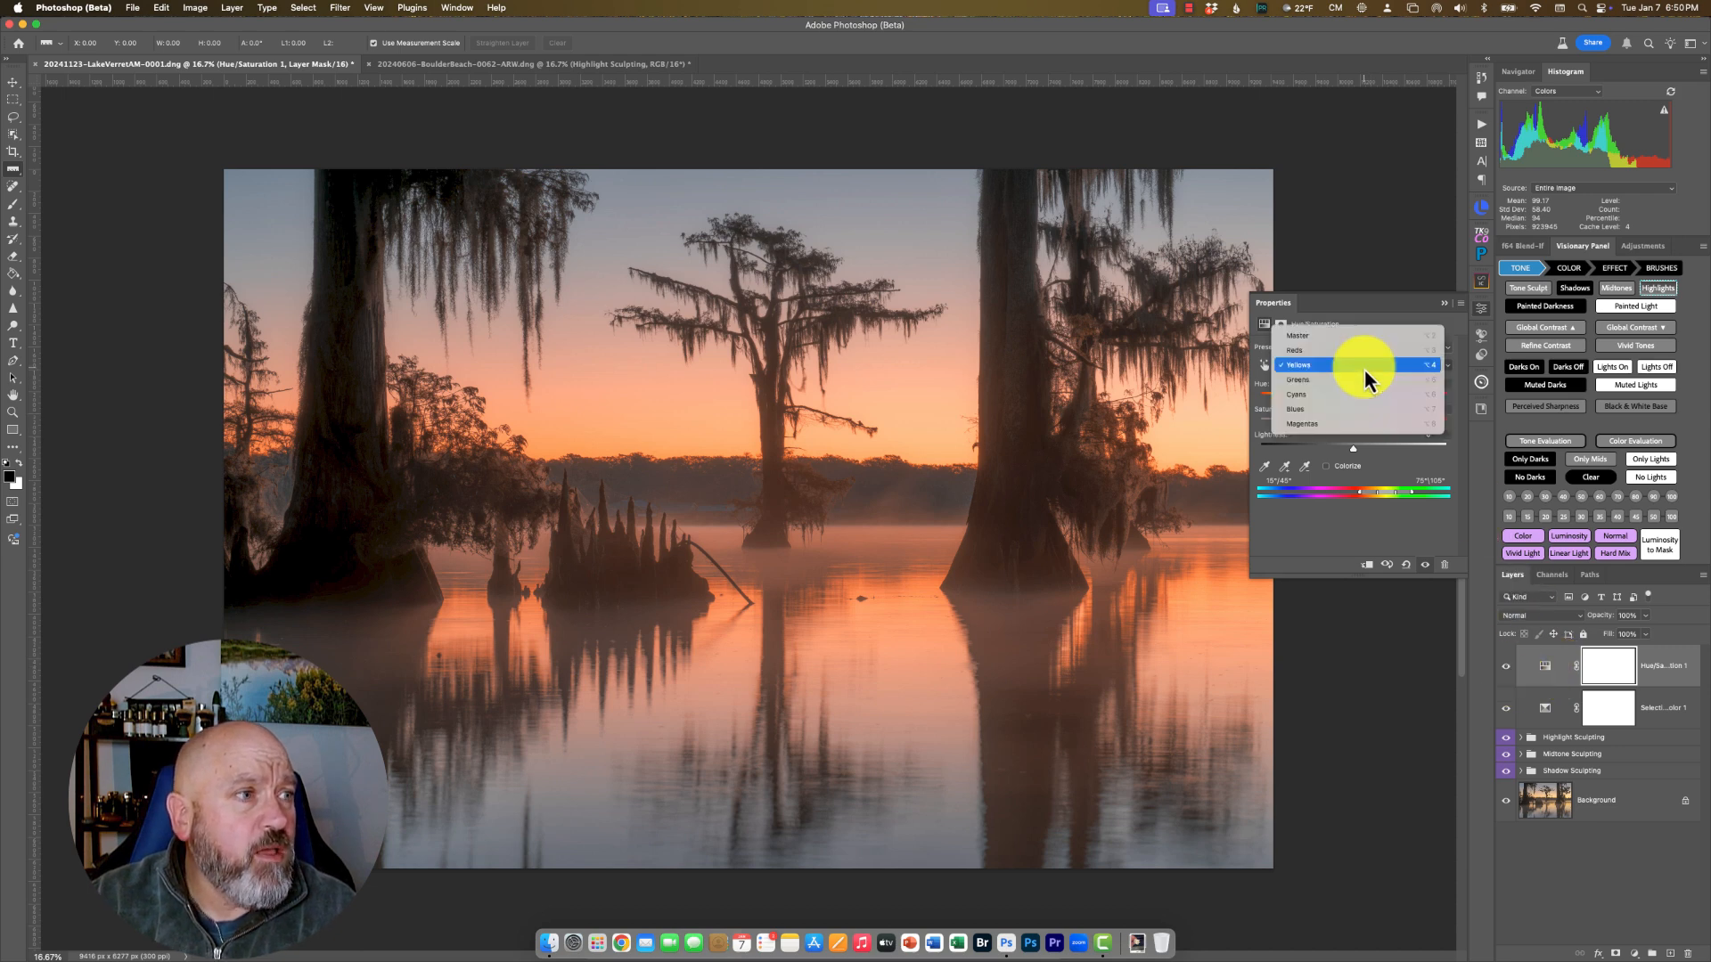
{"action": "left_click", "coordinate": [1360, 408]}
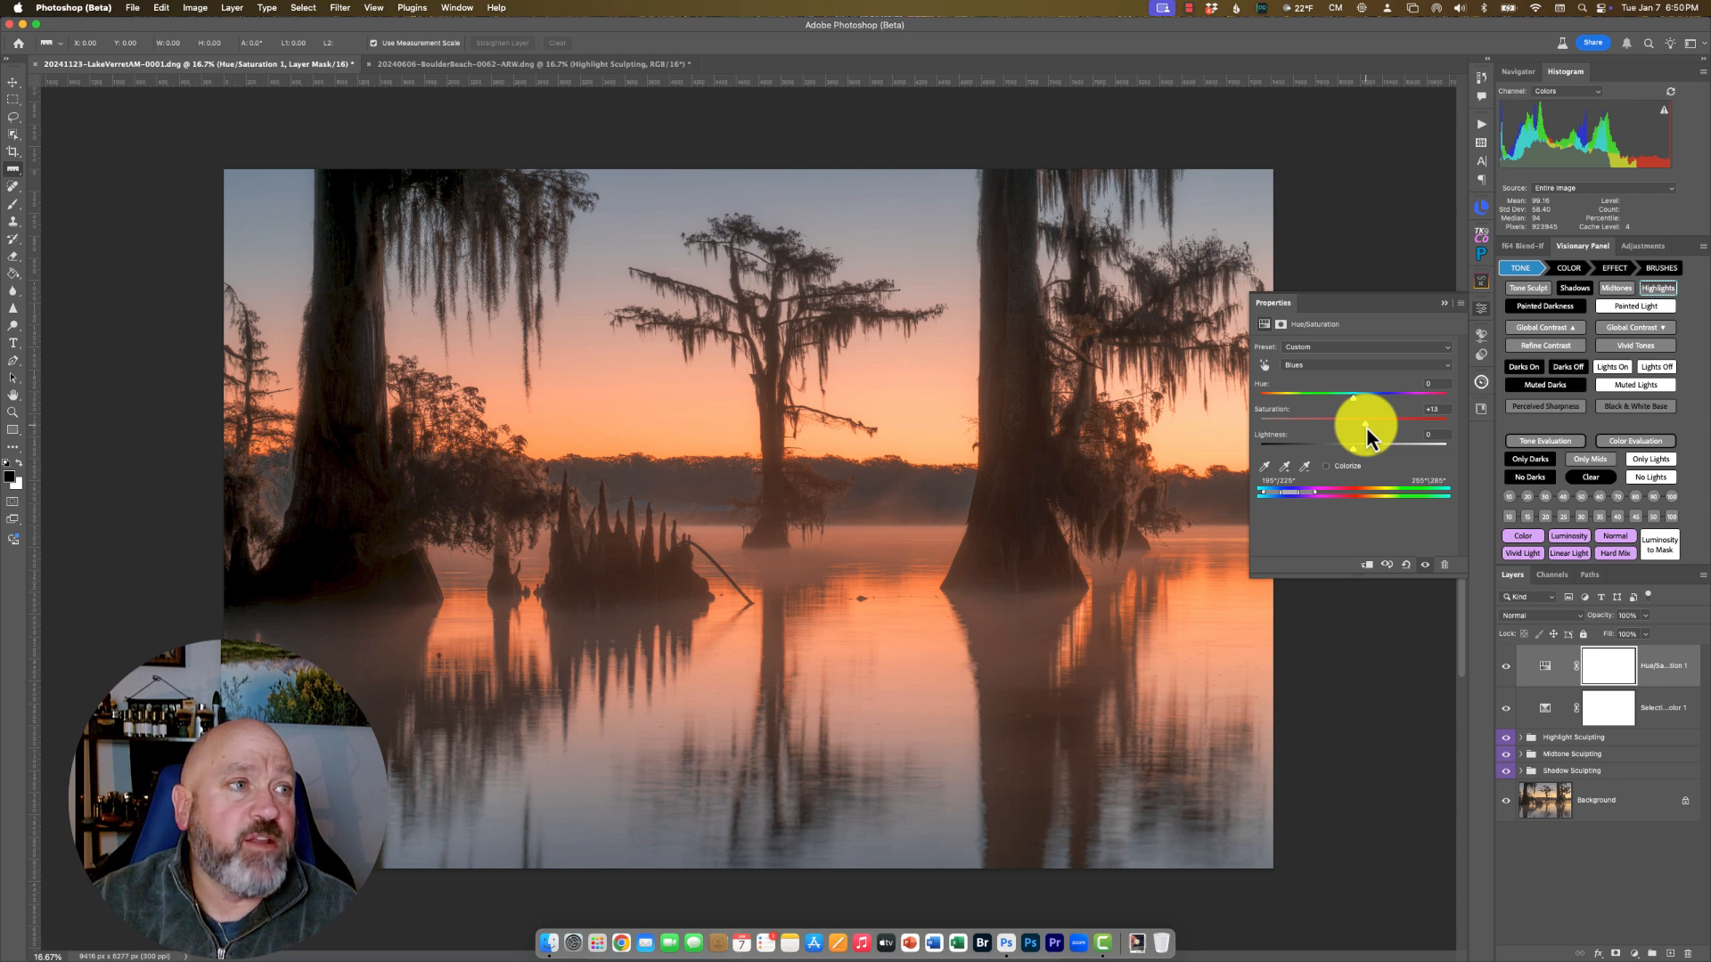
{"action": "mouse_move", "coordinate": [1366, 428]}
{"action": "left_mouse_down"}
{"action": "mouse_move", "coordinate": [1451, 426]}
{"action": "mouse_move", "coordinate": [1399, 425]}
{"action": "left_mouse_up"}
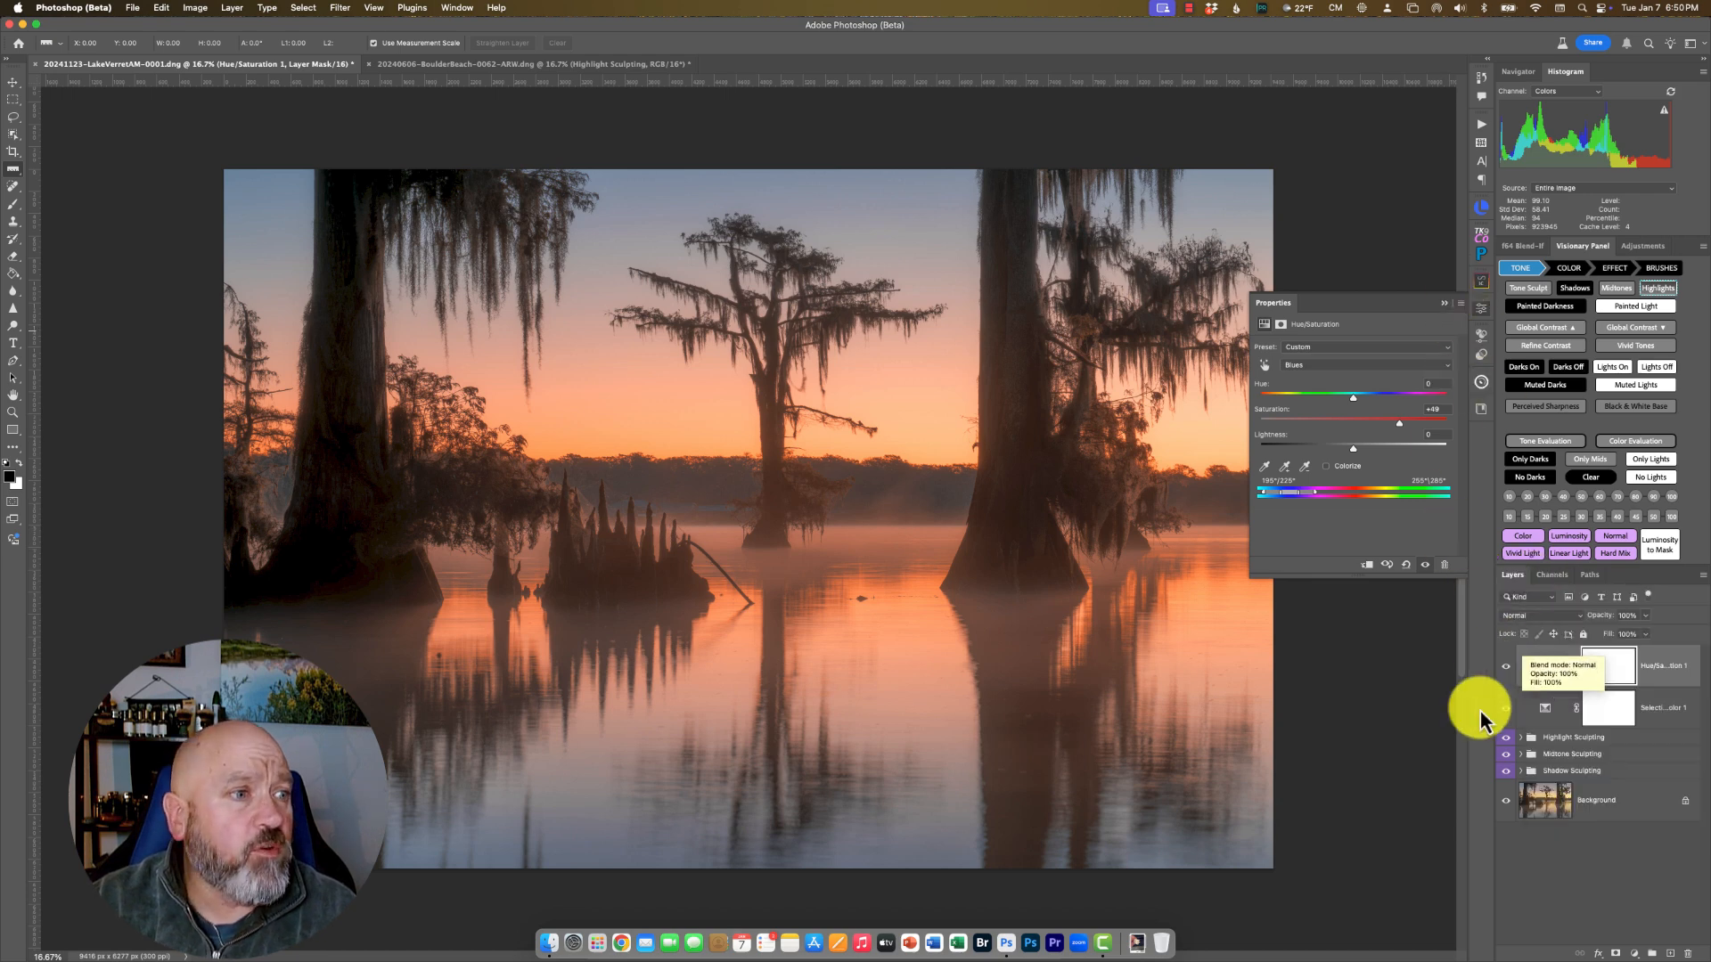
- Hide the Hue/Saturation and Selective Color layers, then show them again to compare the image before and after the color changes
{"action": "left_click", "coordinate": [1506, 669]}
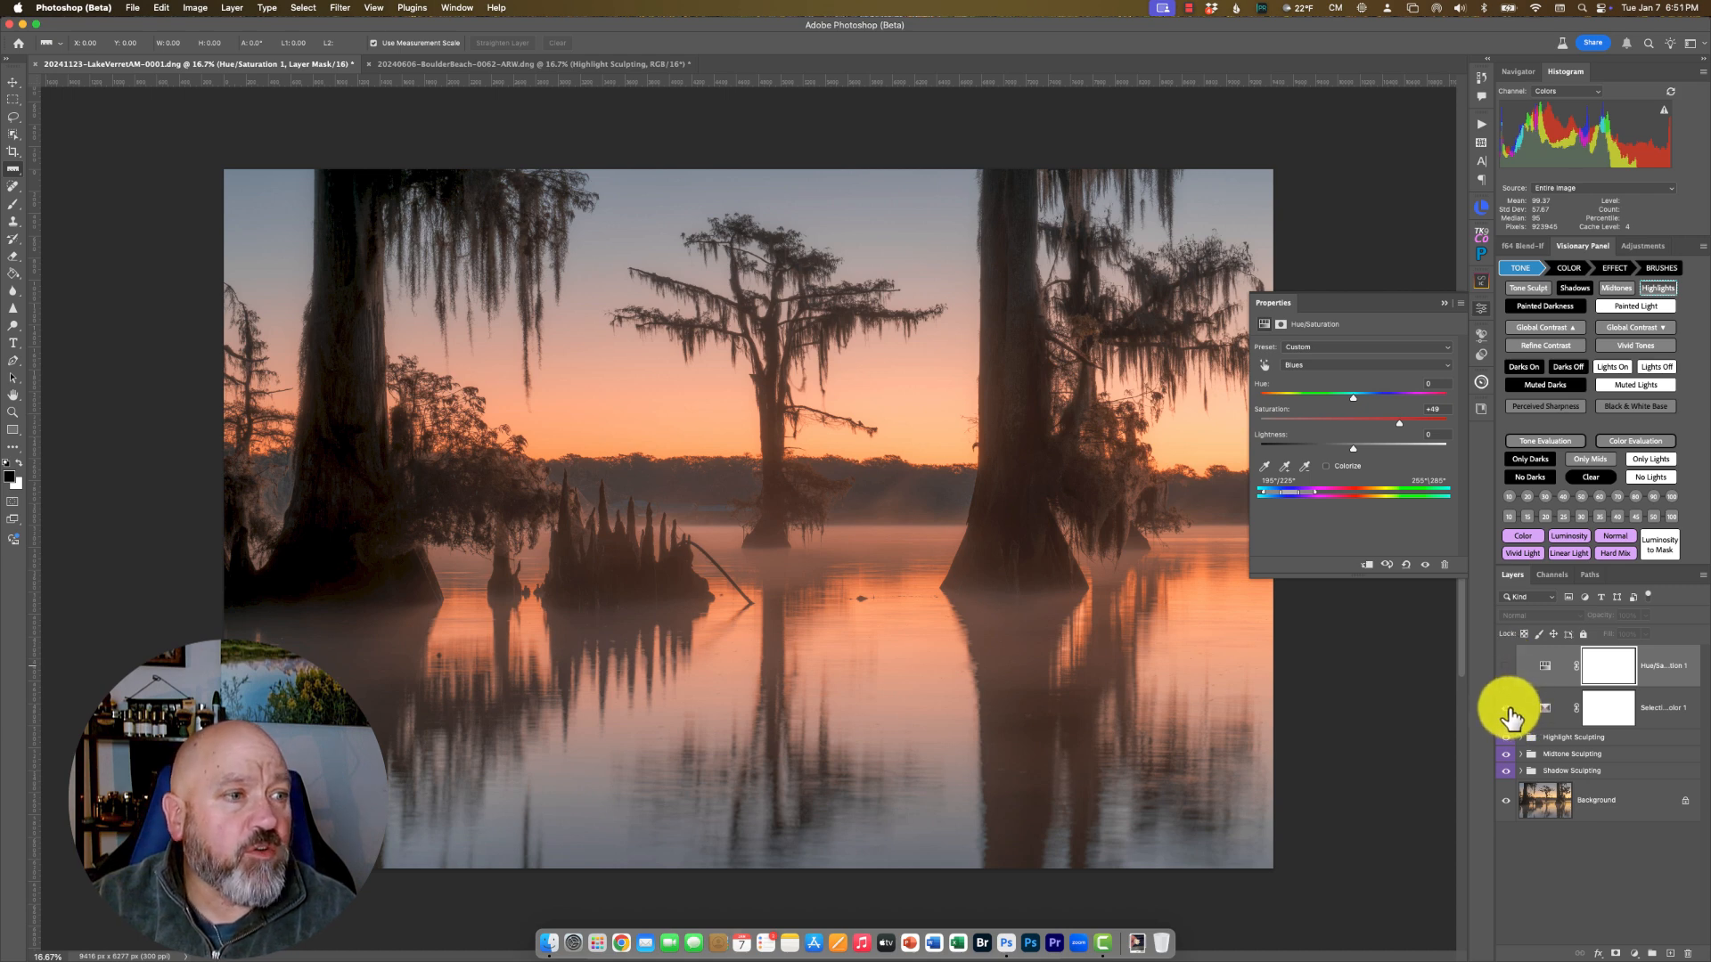
{"action": "left_click", "coordinate": [1507, 710]}
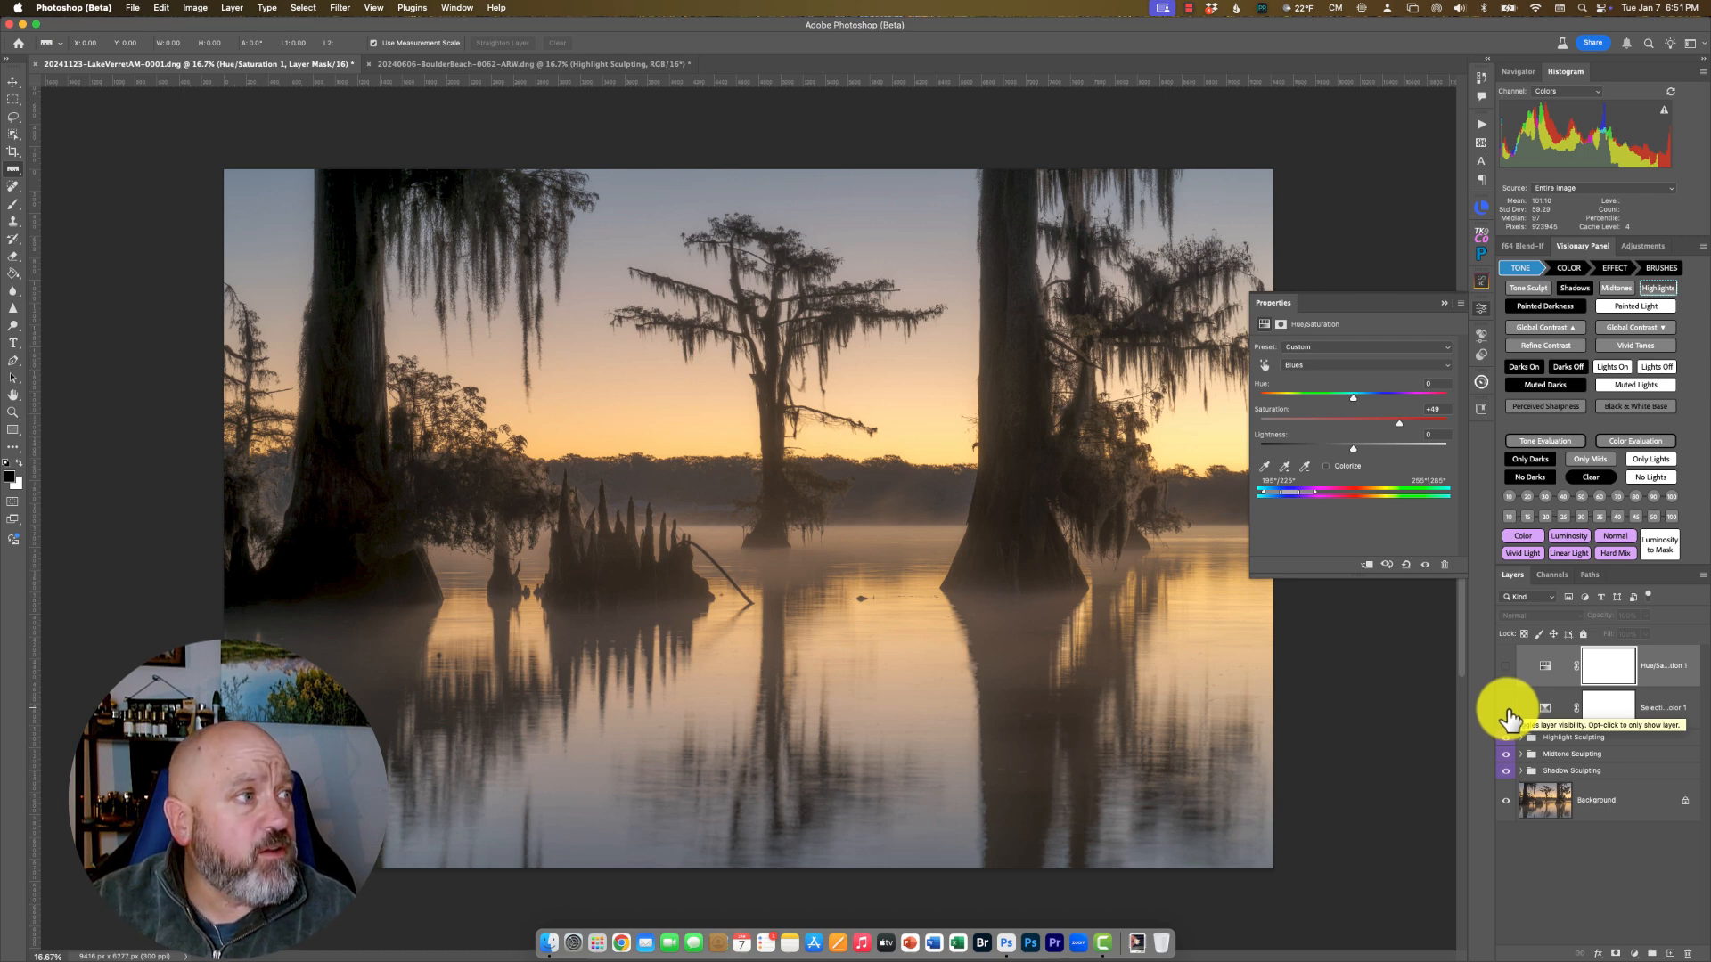
{"action": "left_click", "coordinate": [1506, 711]}
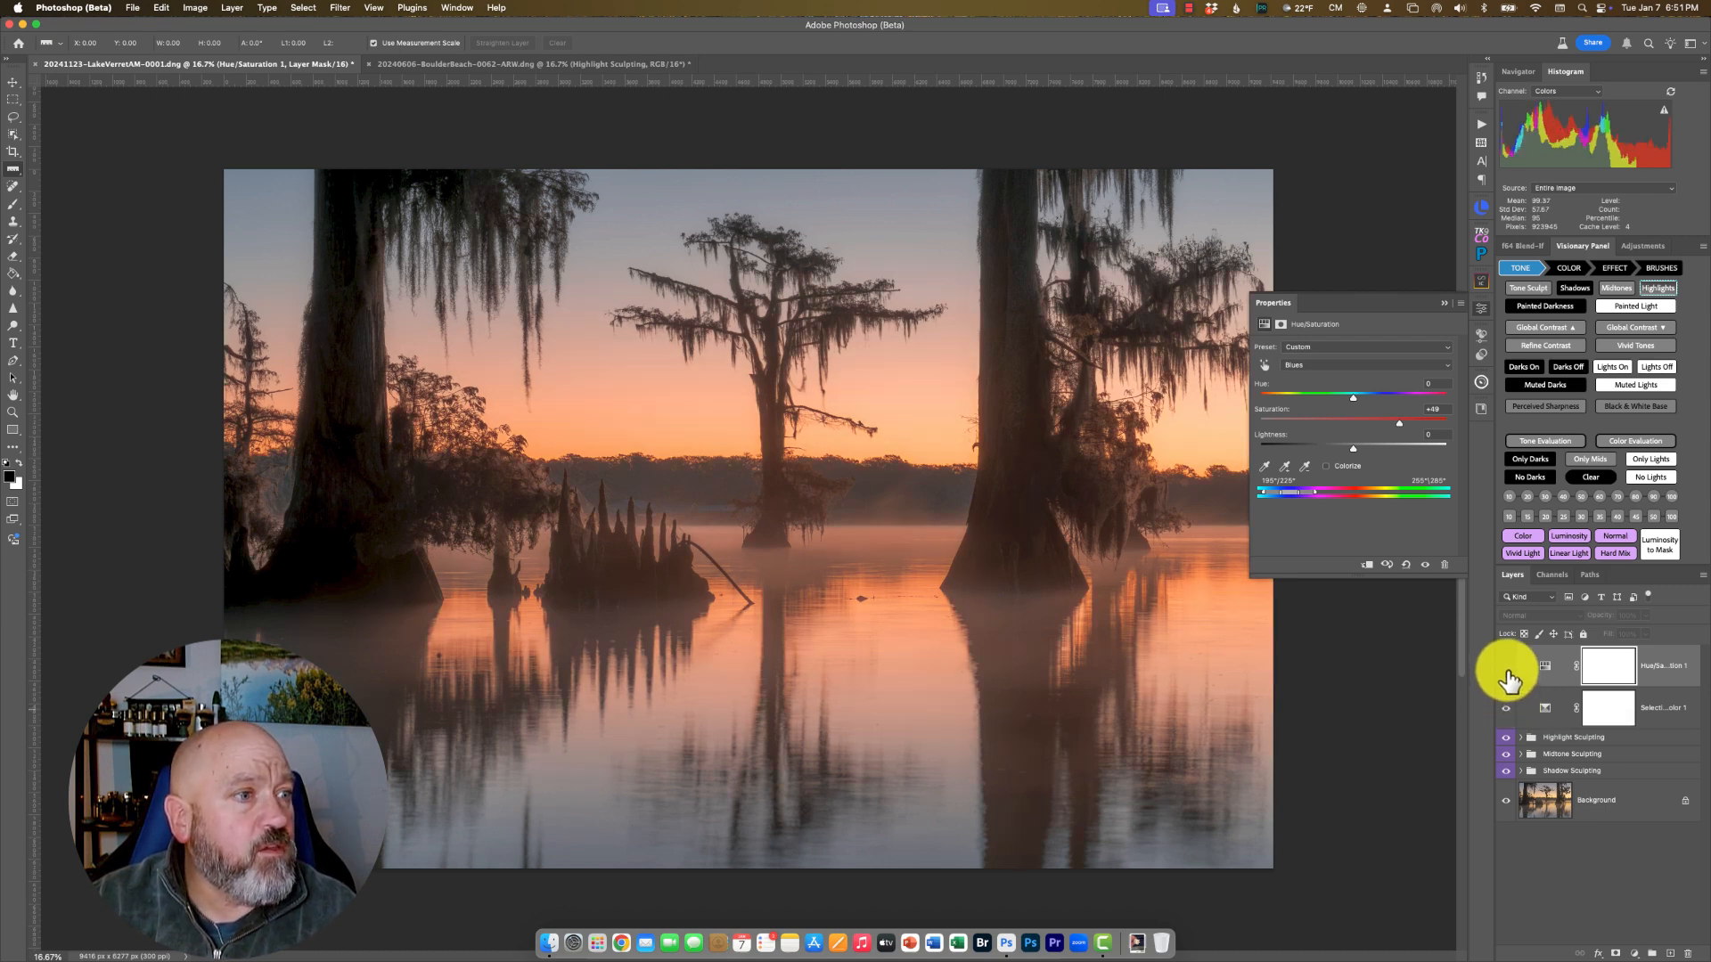
{"action": "left_click", "coordinate": [1506, 667]}
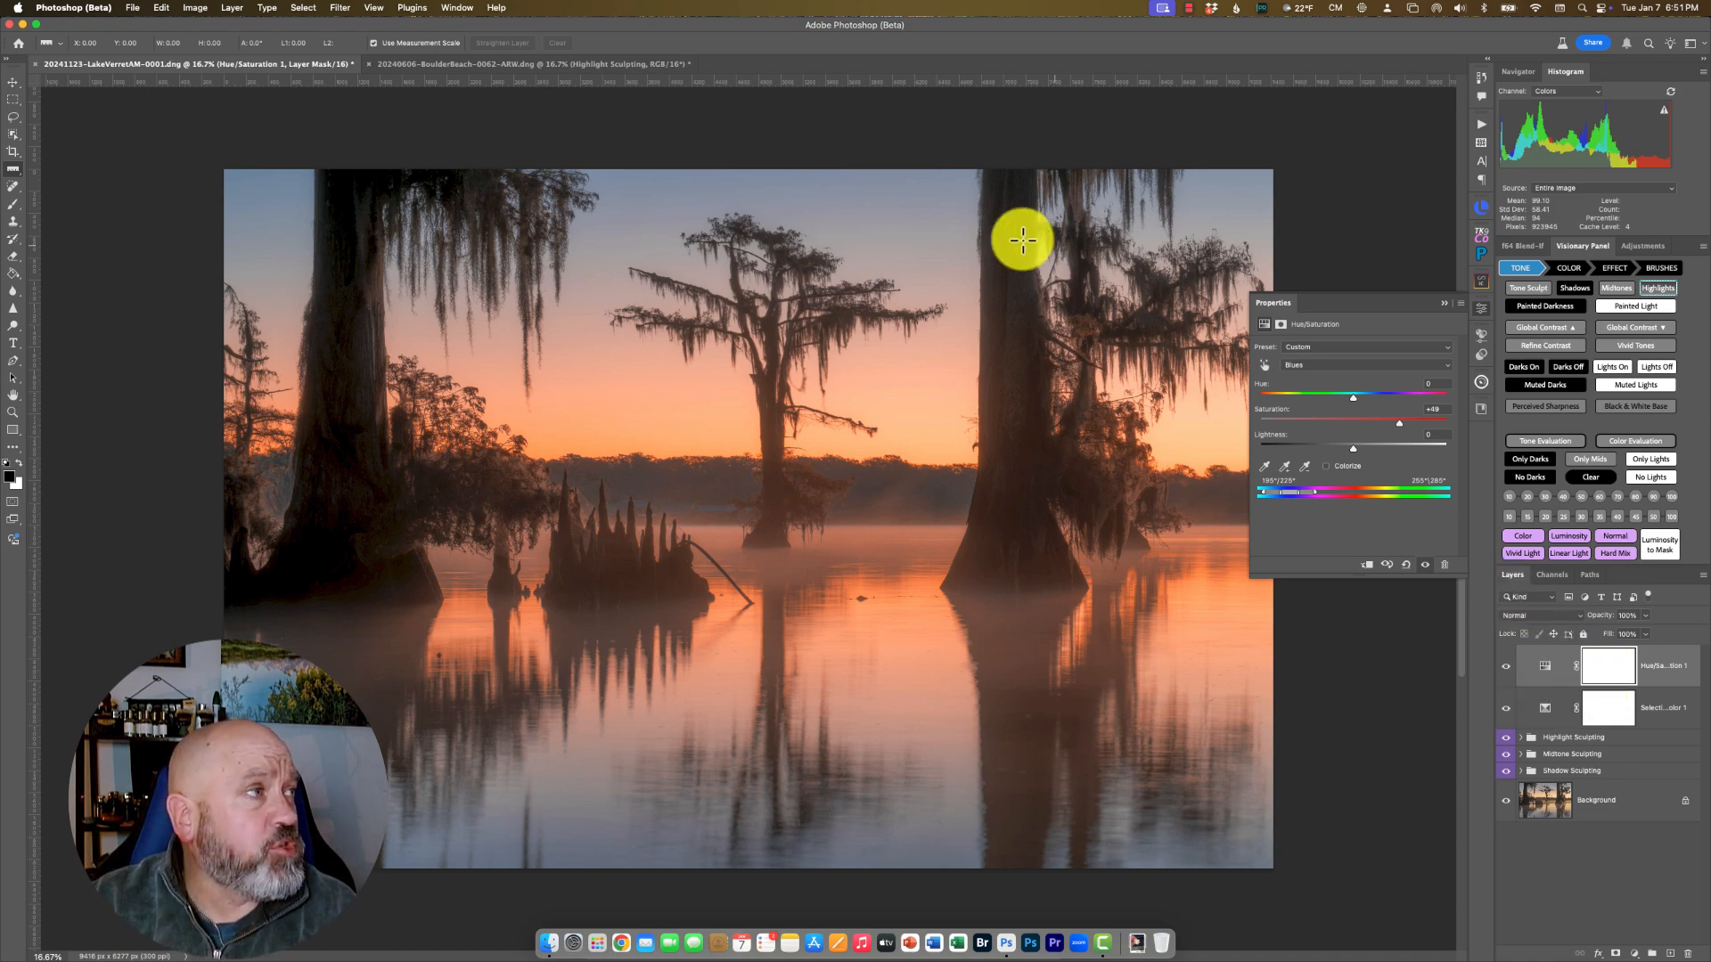
- Switch to the boulder beach image and add a Selective Color adjustment layer above the sculpting groups
{"action": "left_click", "coordinate": [538, 62]}
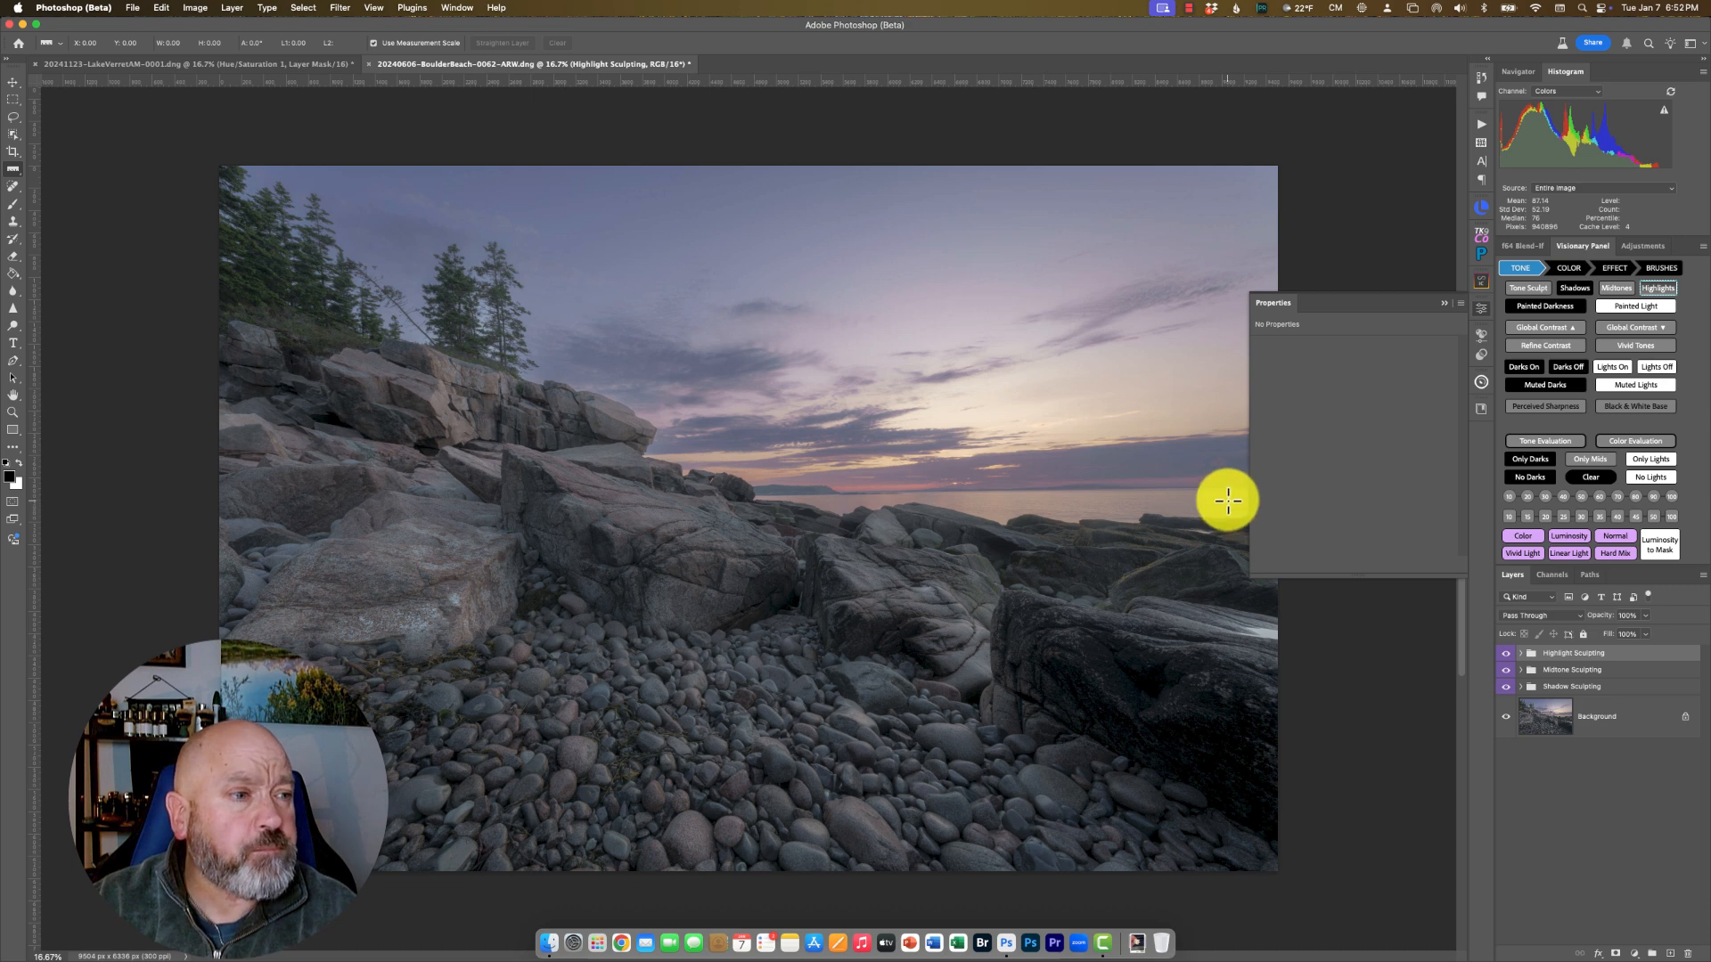
{"action": "left_click", "coordinate": [1637, 953]}
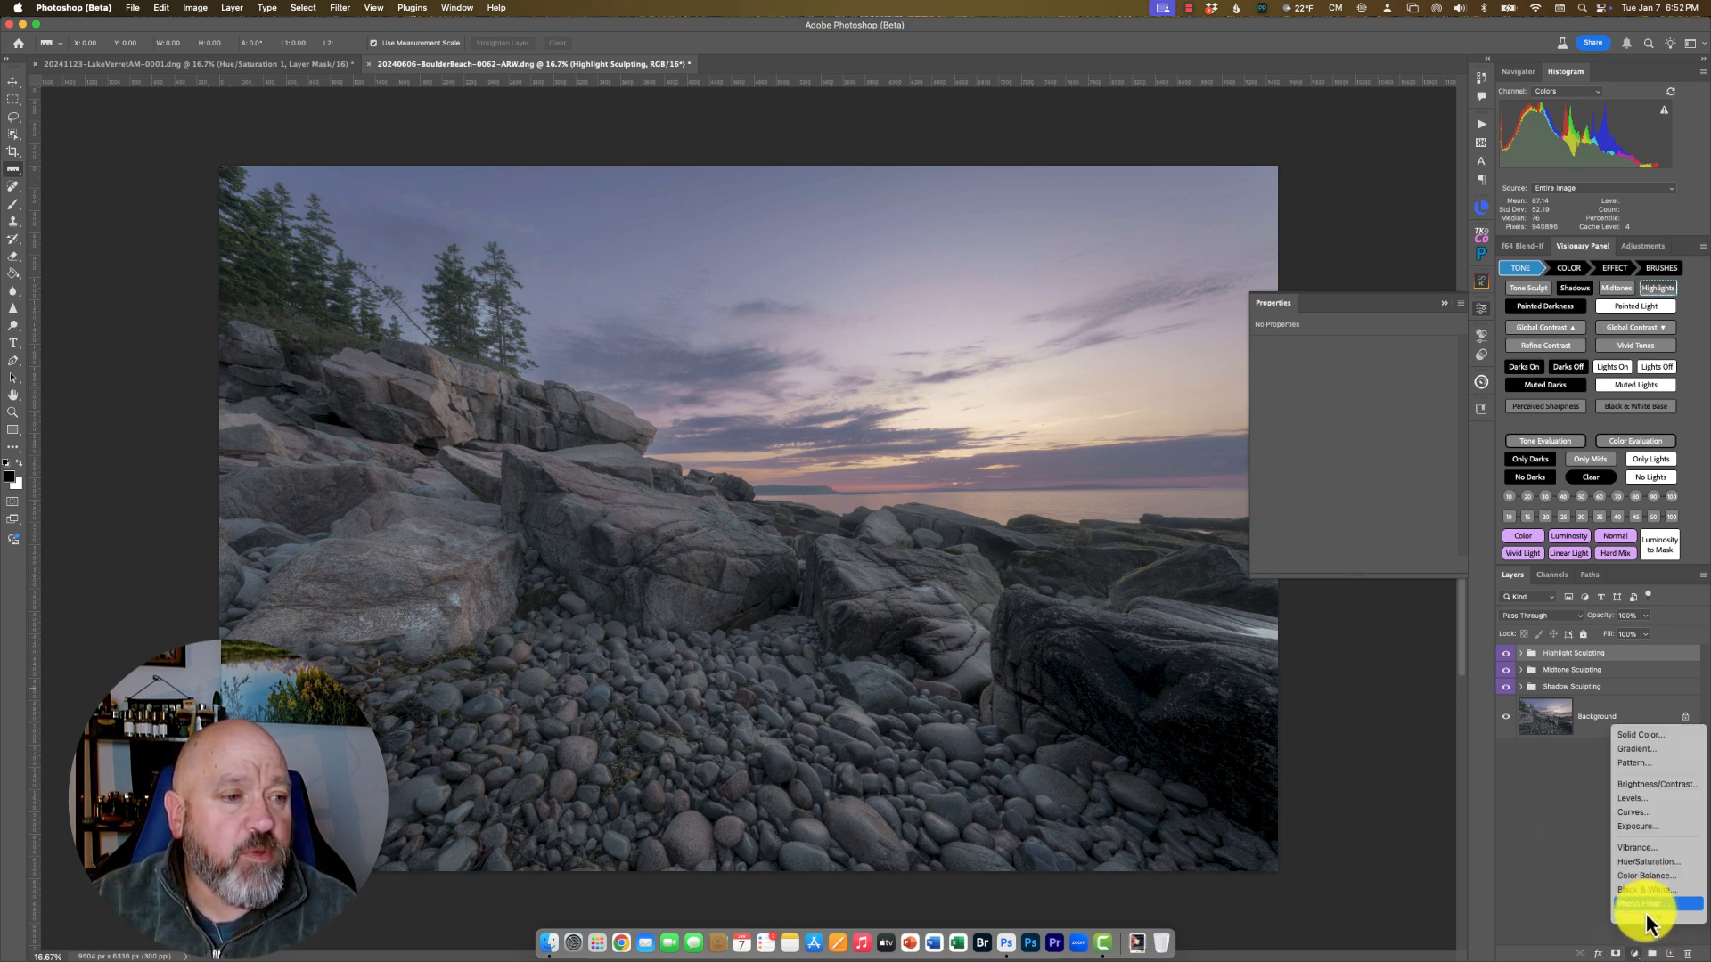
{"action": "mouse_move", "coordinate": [1648, 918]}
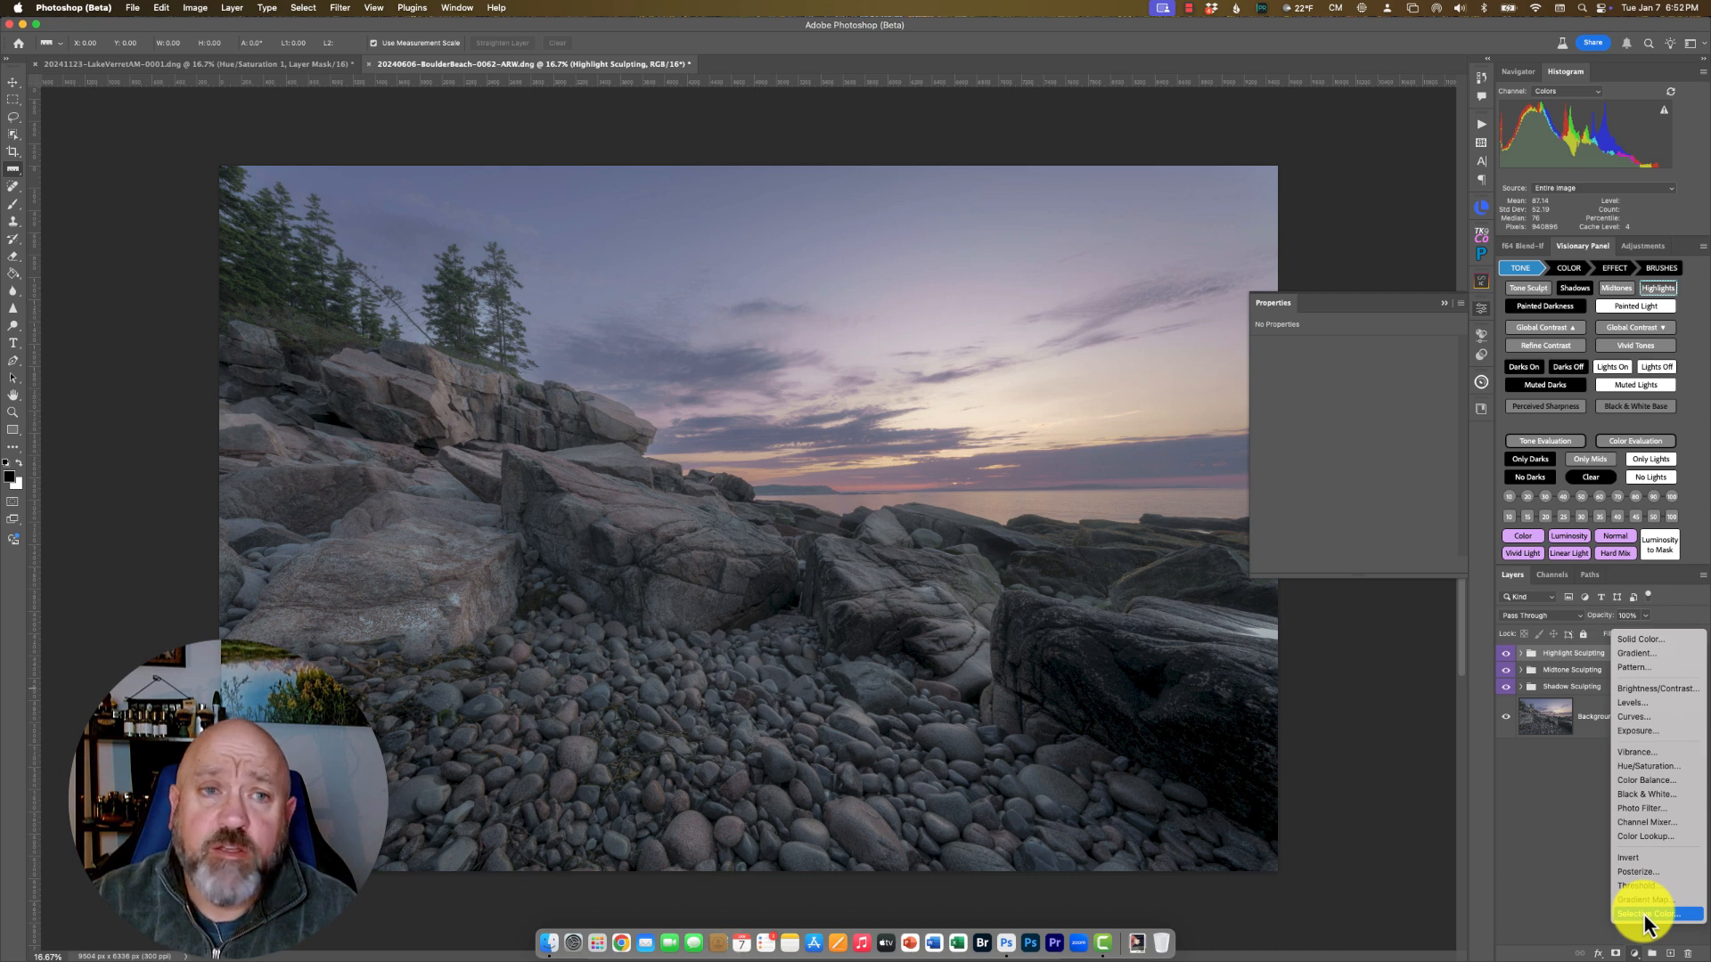
{"action": "left_click", "coordinate": [1644, 916]}
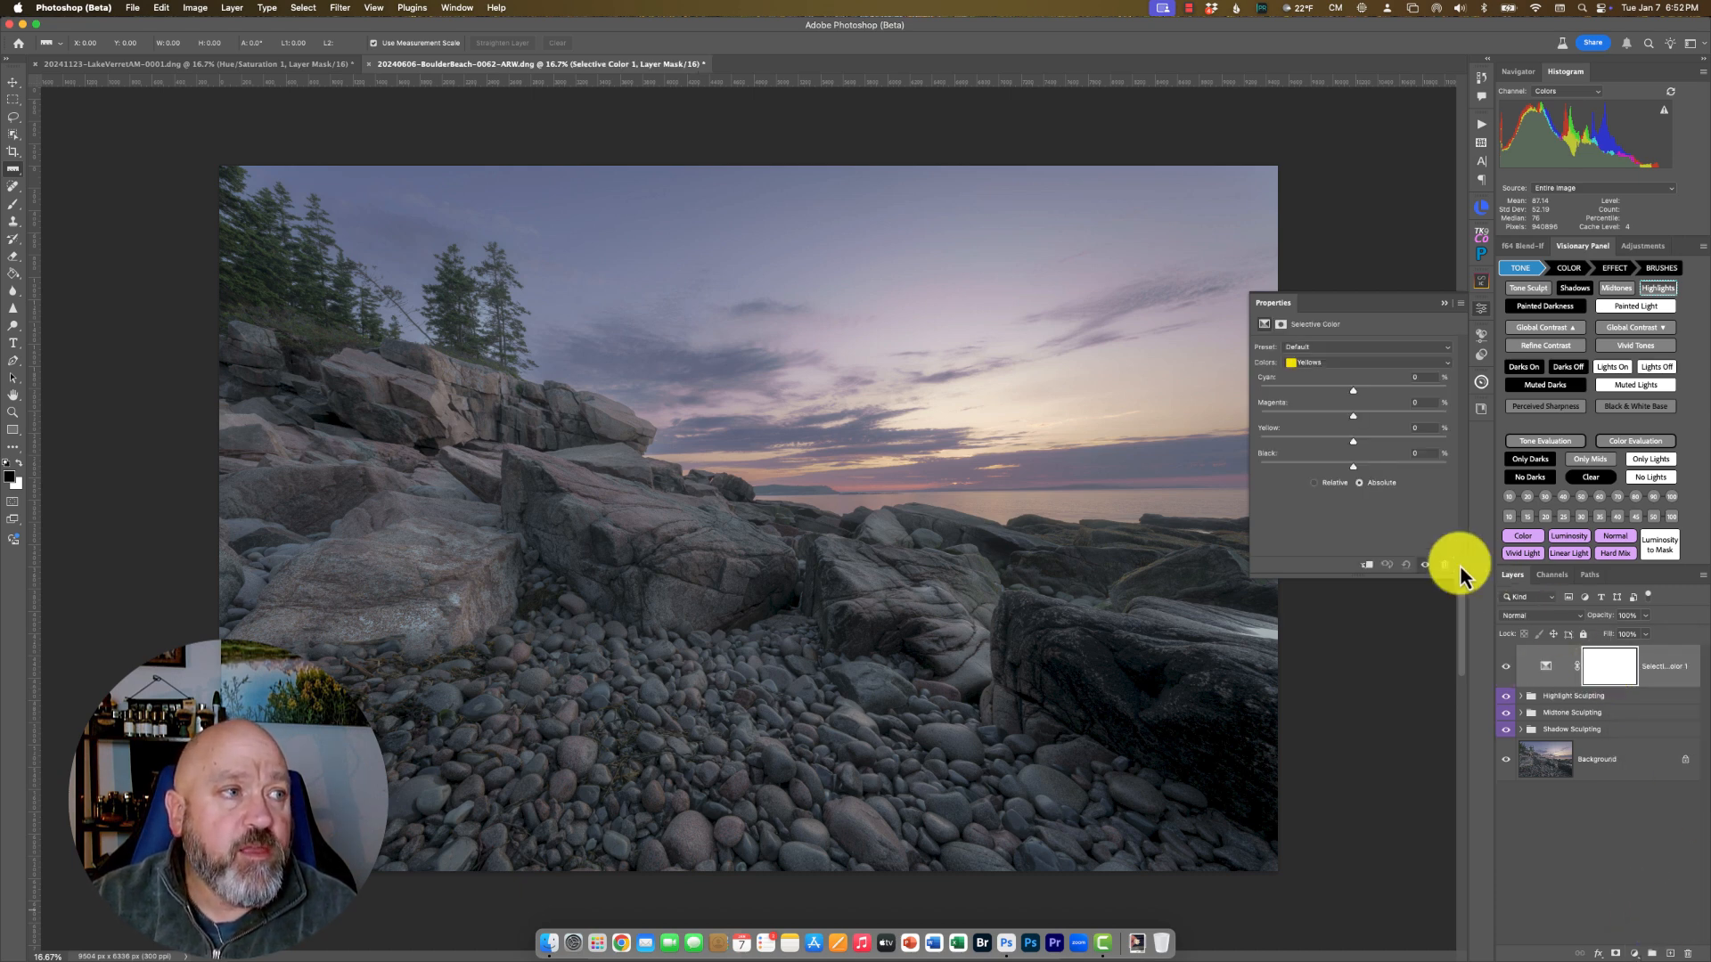
- Set the Whites to Cyan -17, Magenta +24 and Yellow +40, then compare the image with the Selective Color layer hidden and shown
{"action": "left_click", "coordinate": [1349, 364]}
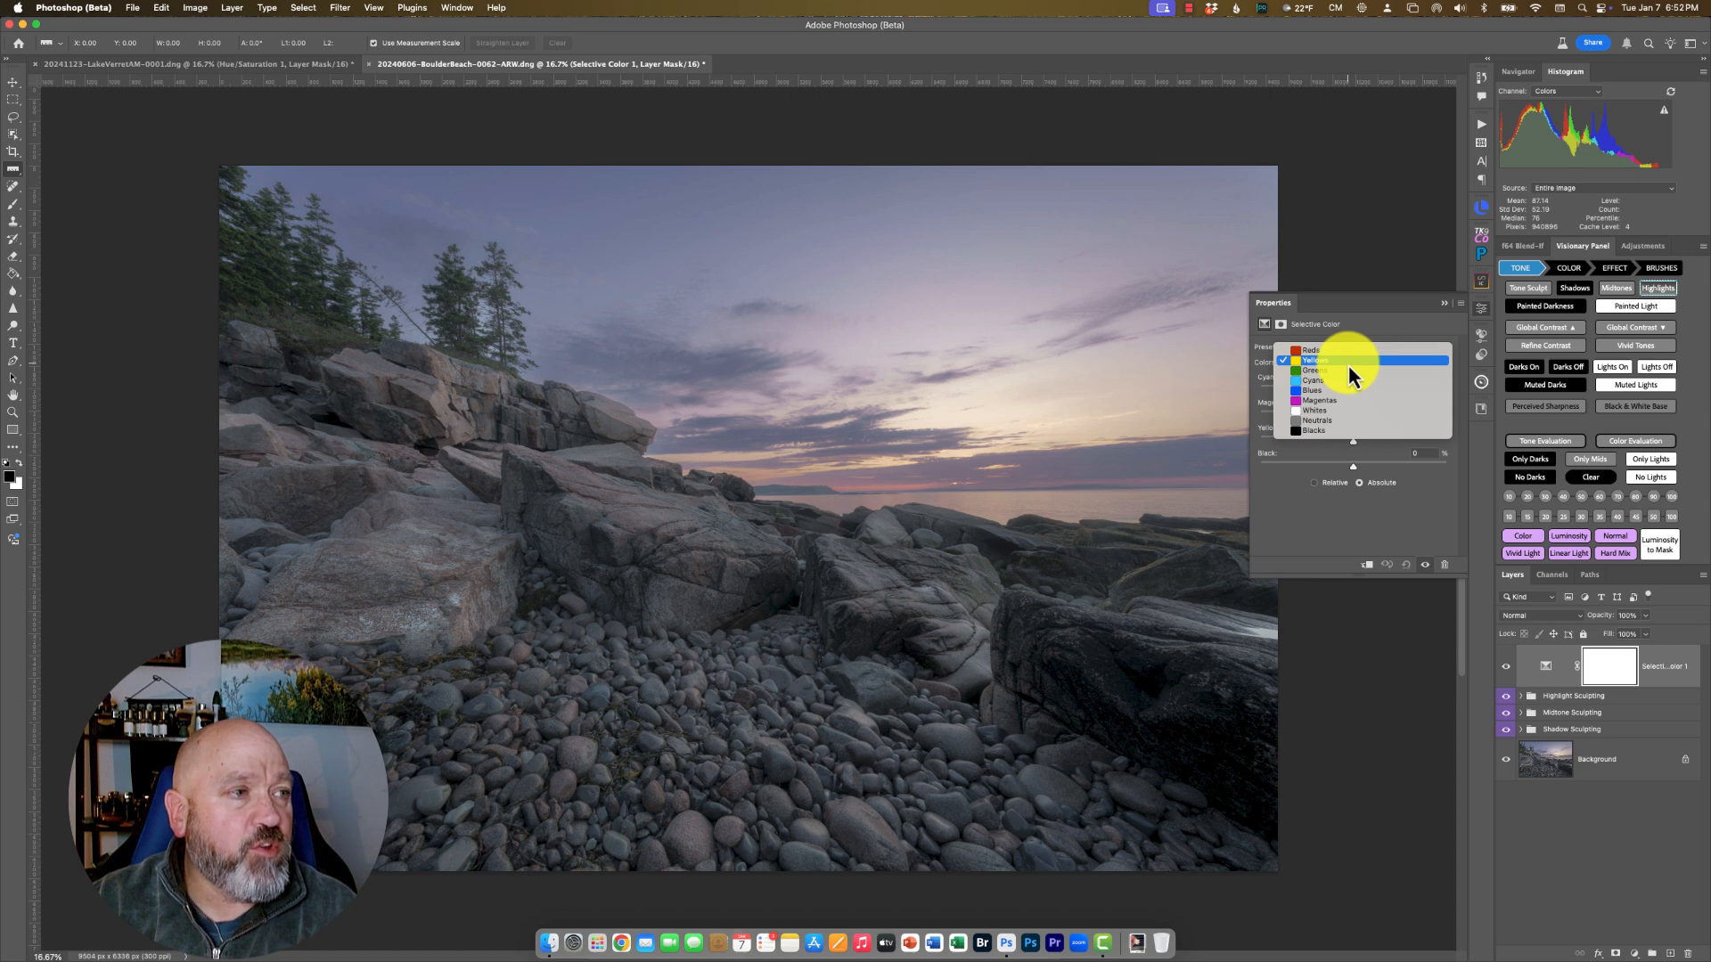
{"action": "left_click", "coordinate": [1338, 409]}
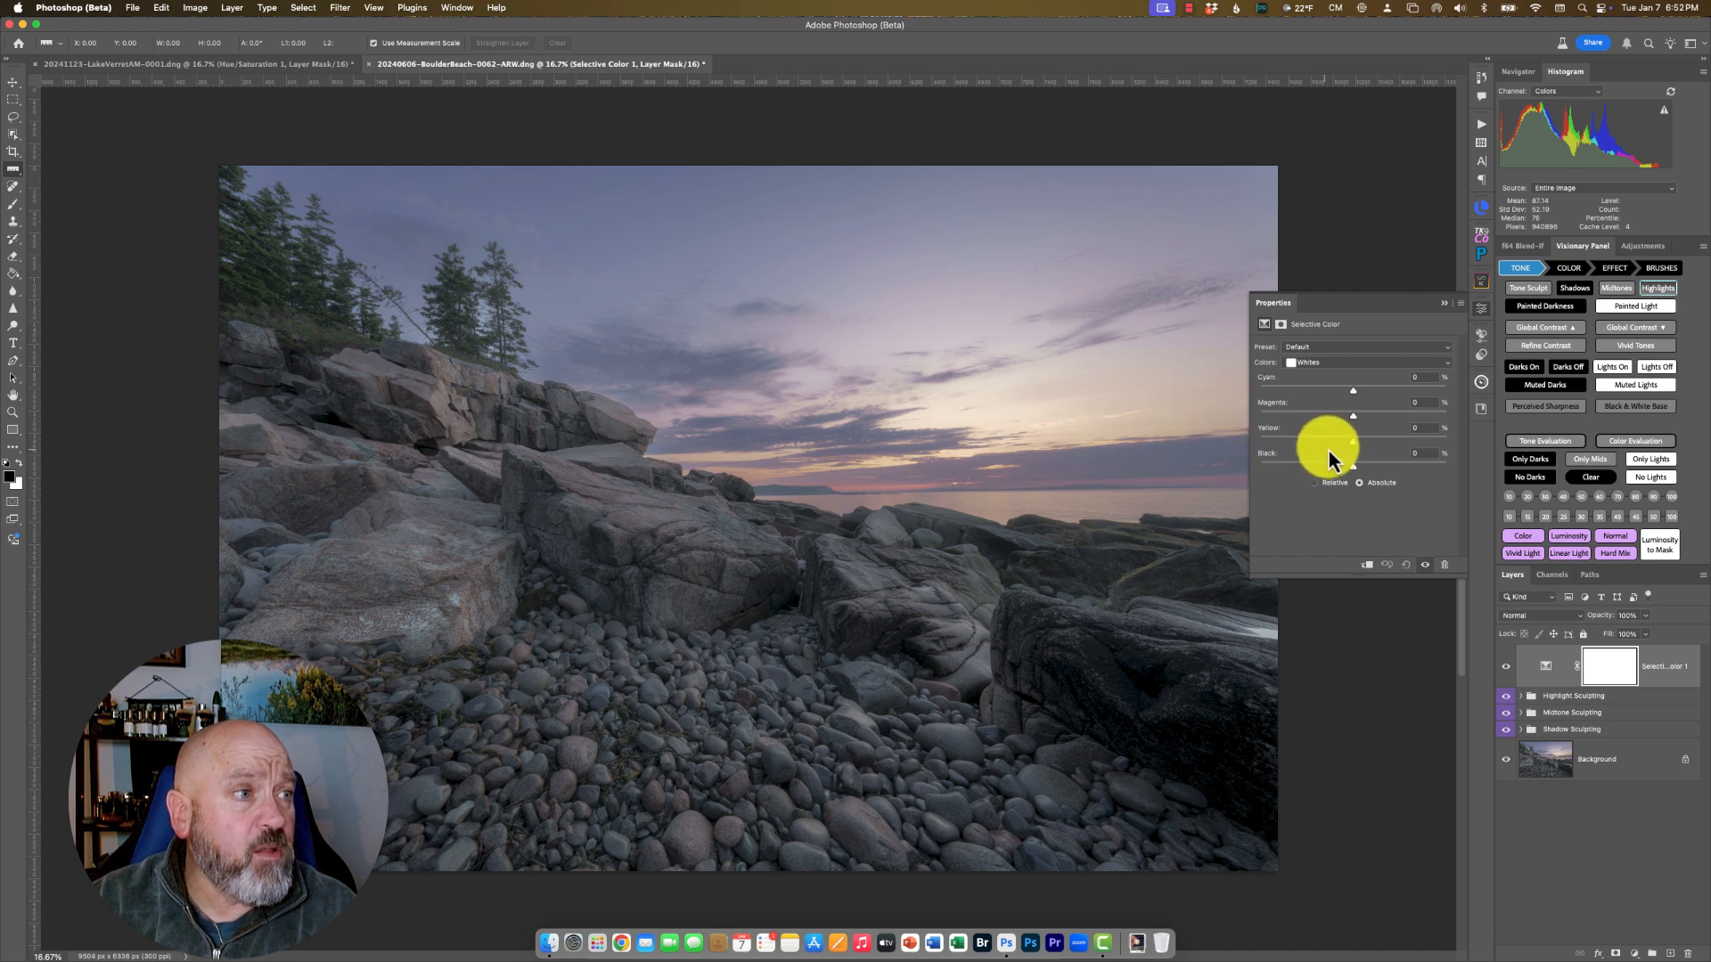
{"action": "left_click_drag", "start_coordinate": [1354, 441], "coordinate": [1378, 444]}
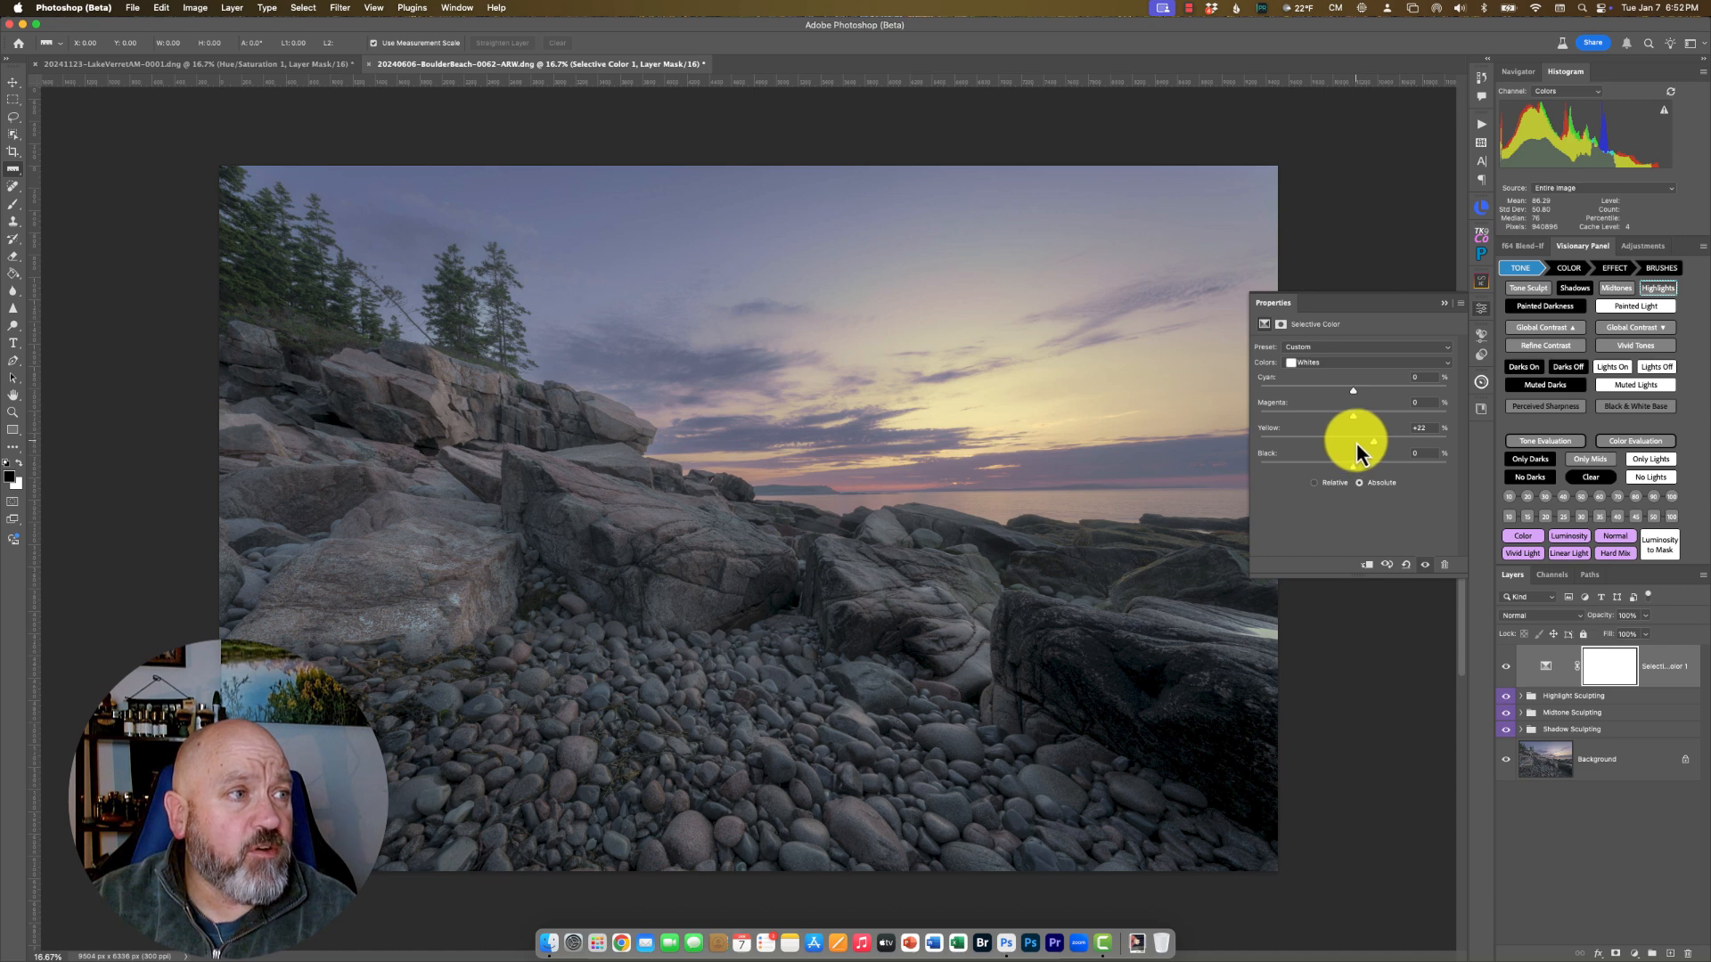
{"action": "left_click_drag", "start_coordinate": [1355, 419], "coordinate": [1375, 419]}
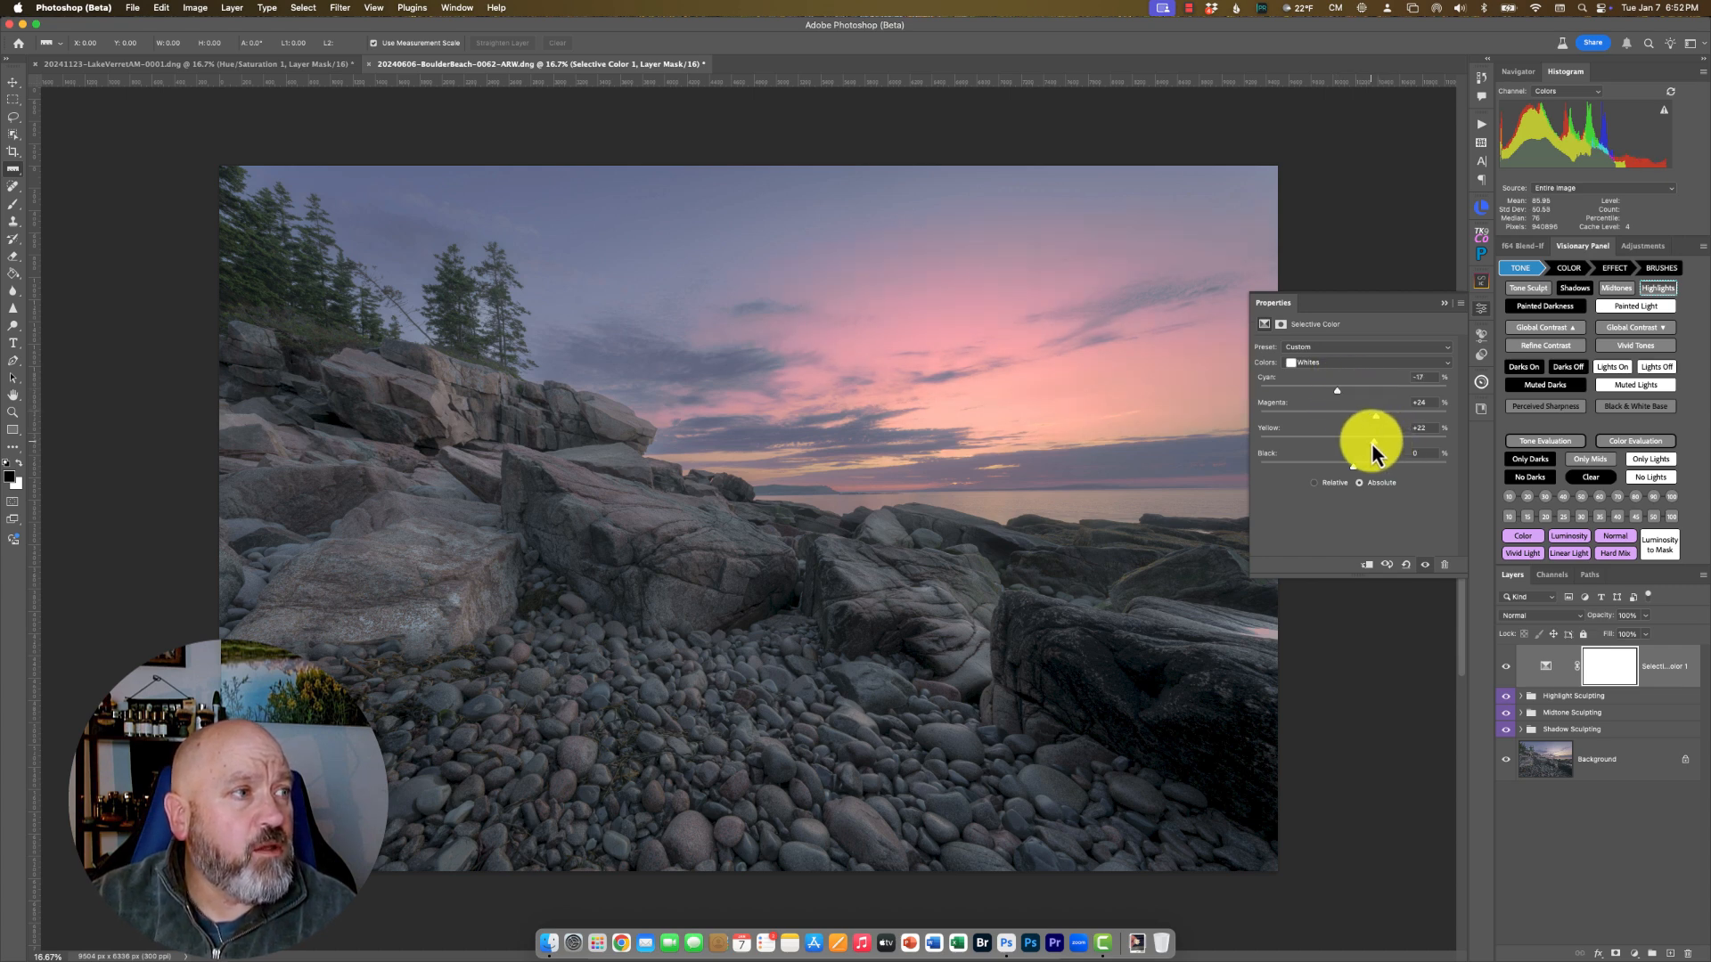
{"action": "left_click_drag", "start_coordinate": [1376, 442], "coordinate": [1405, 440]}
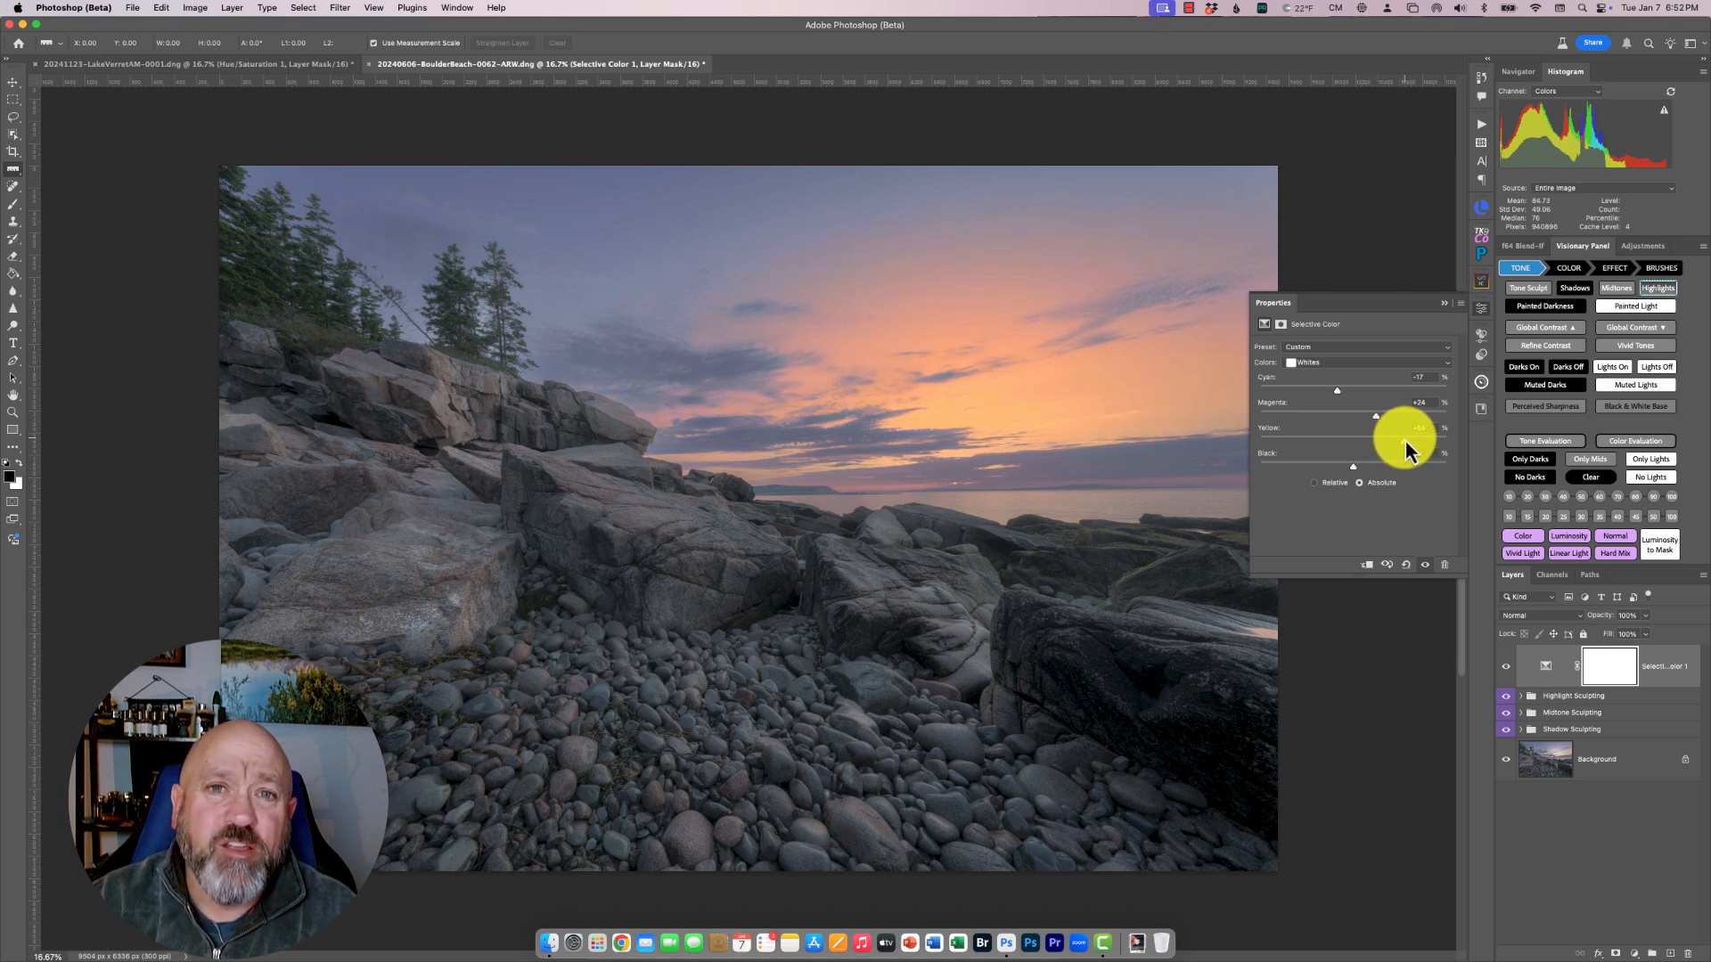
{"action": "left_click_drag", "start_coordinate": [1405, 441], "coordinate": [1392, 441]}
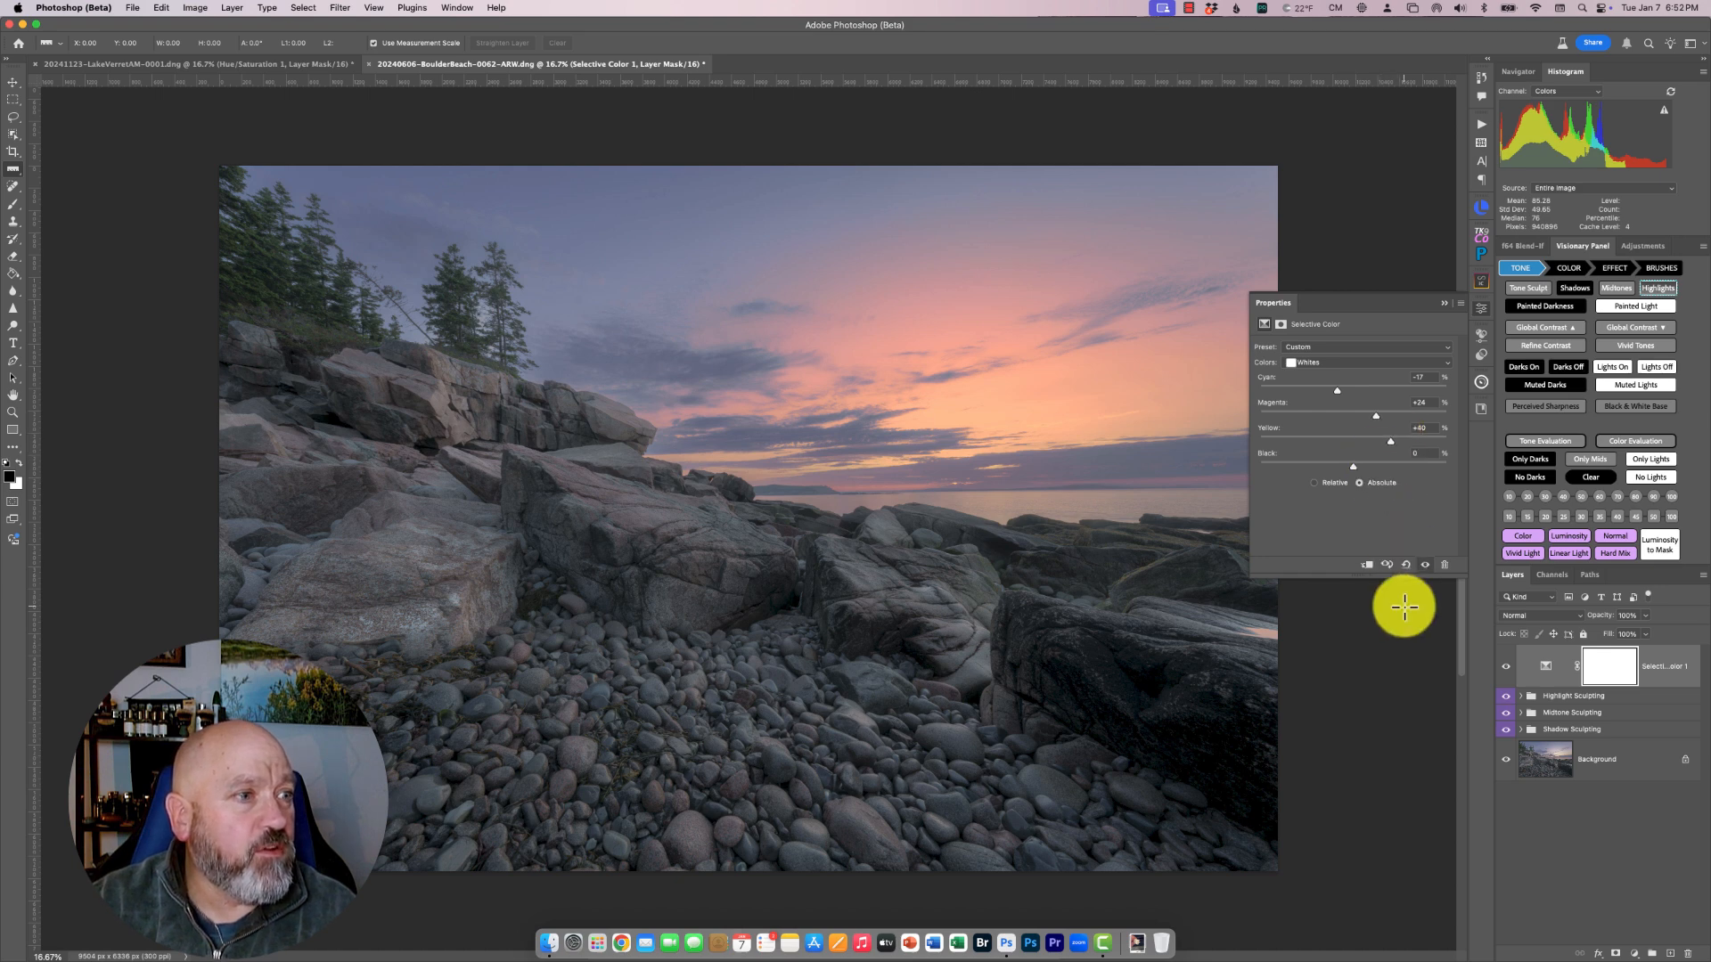
{"action": "left_click", "coordinate": [1507, 667]}
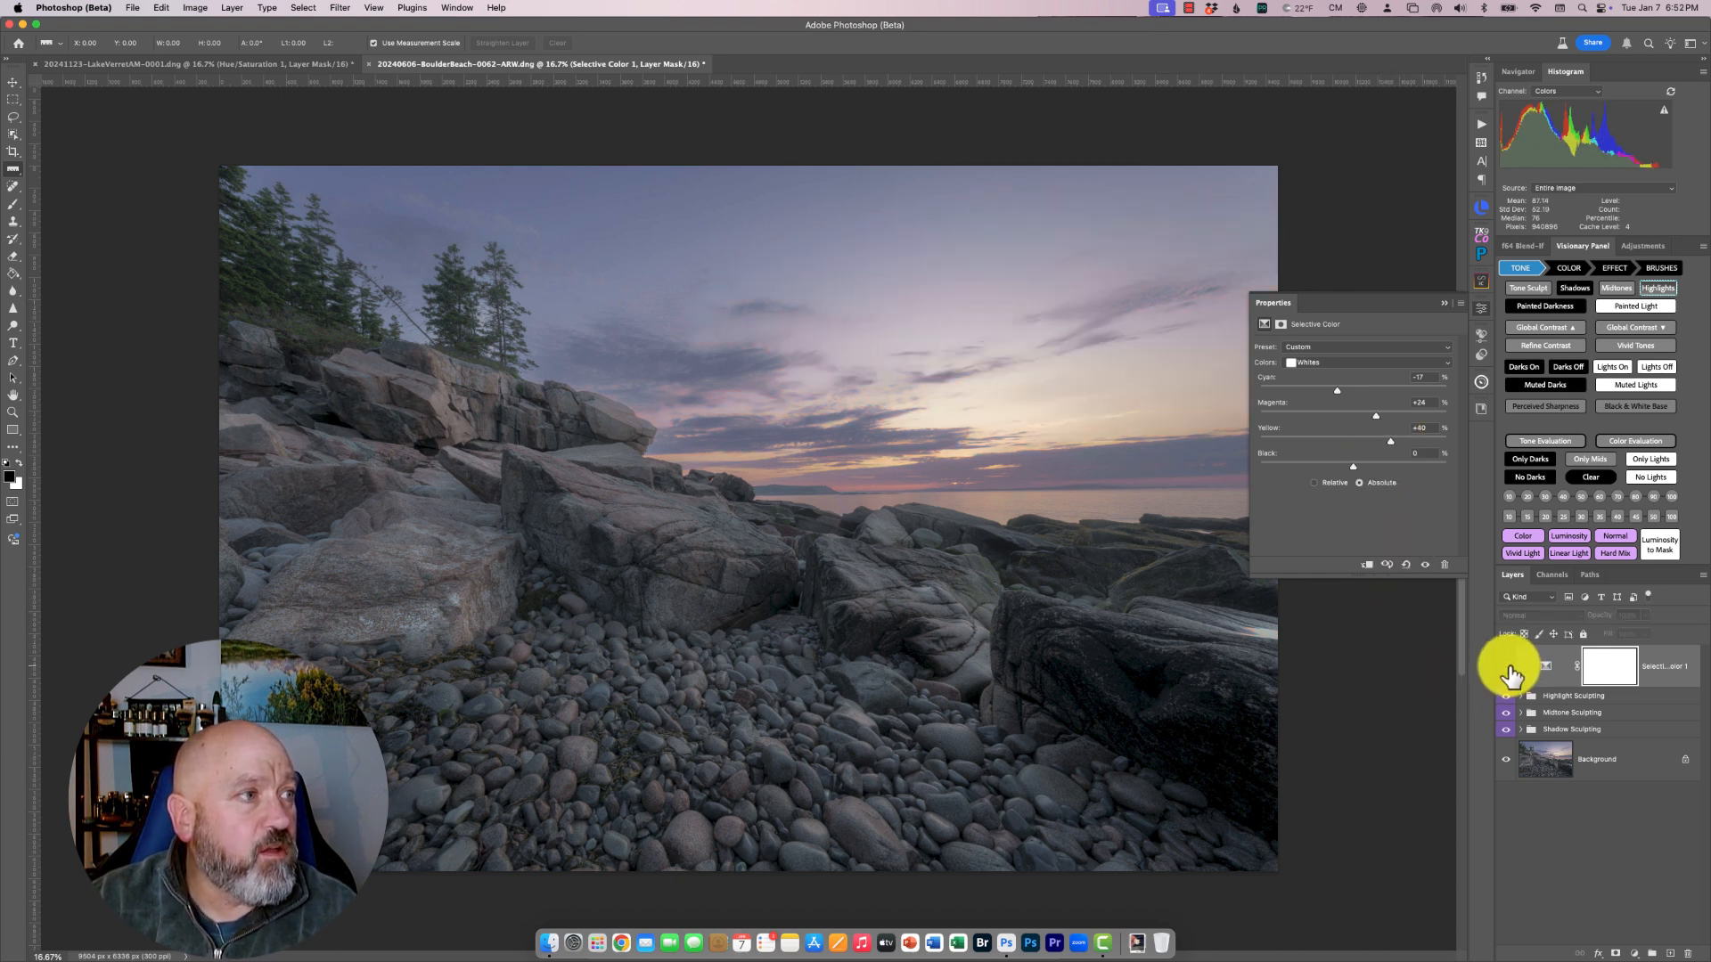
{"action": "left_click", "coordinate": [1507, 668]}
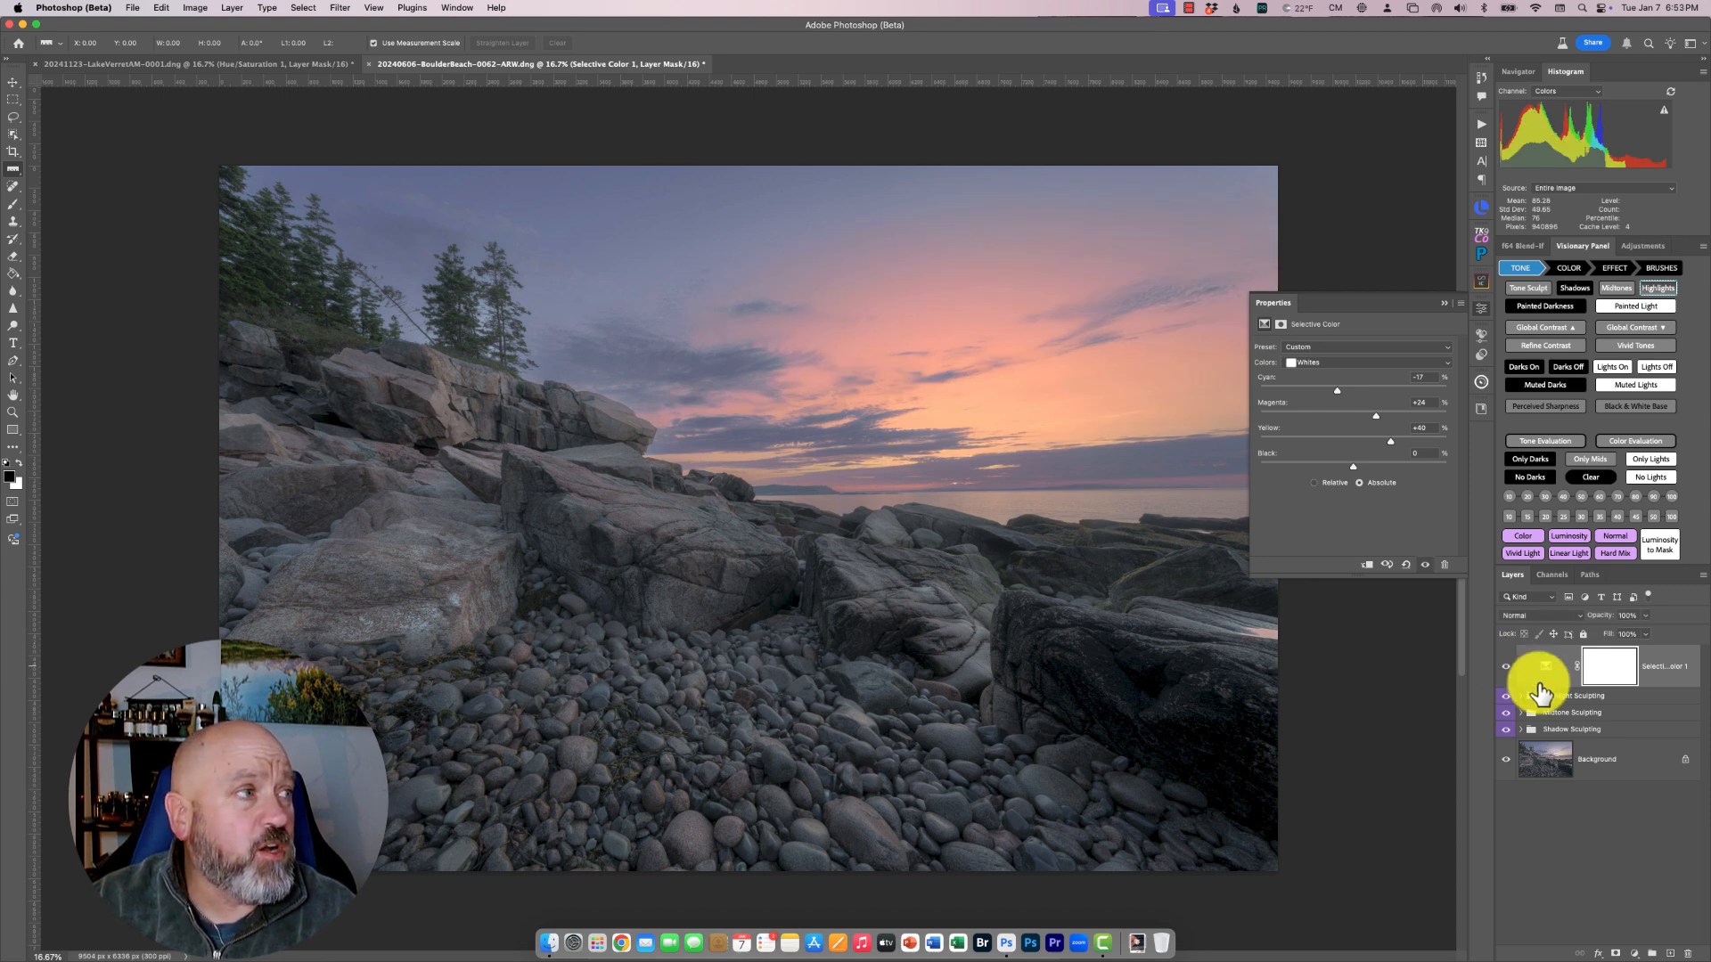
- Add a Hue/Saturation adjustment layer above the Selective Color layer and raise the Reds saturation to +18
{"action": "left_click", "coordinate": [1634, 954]}
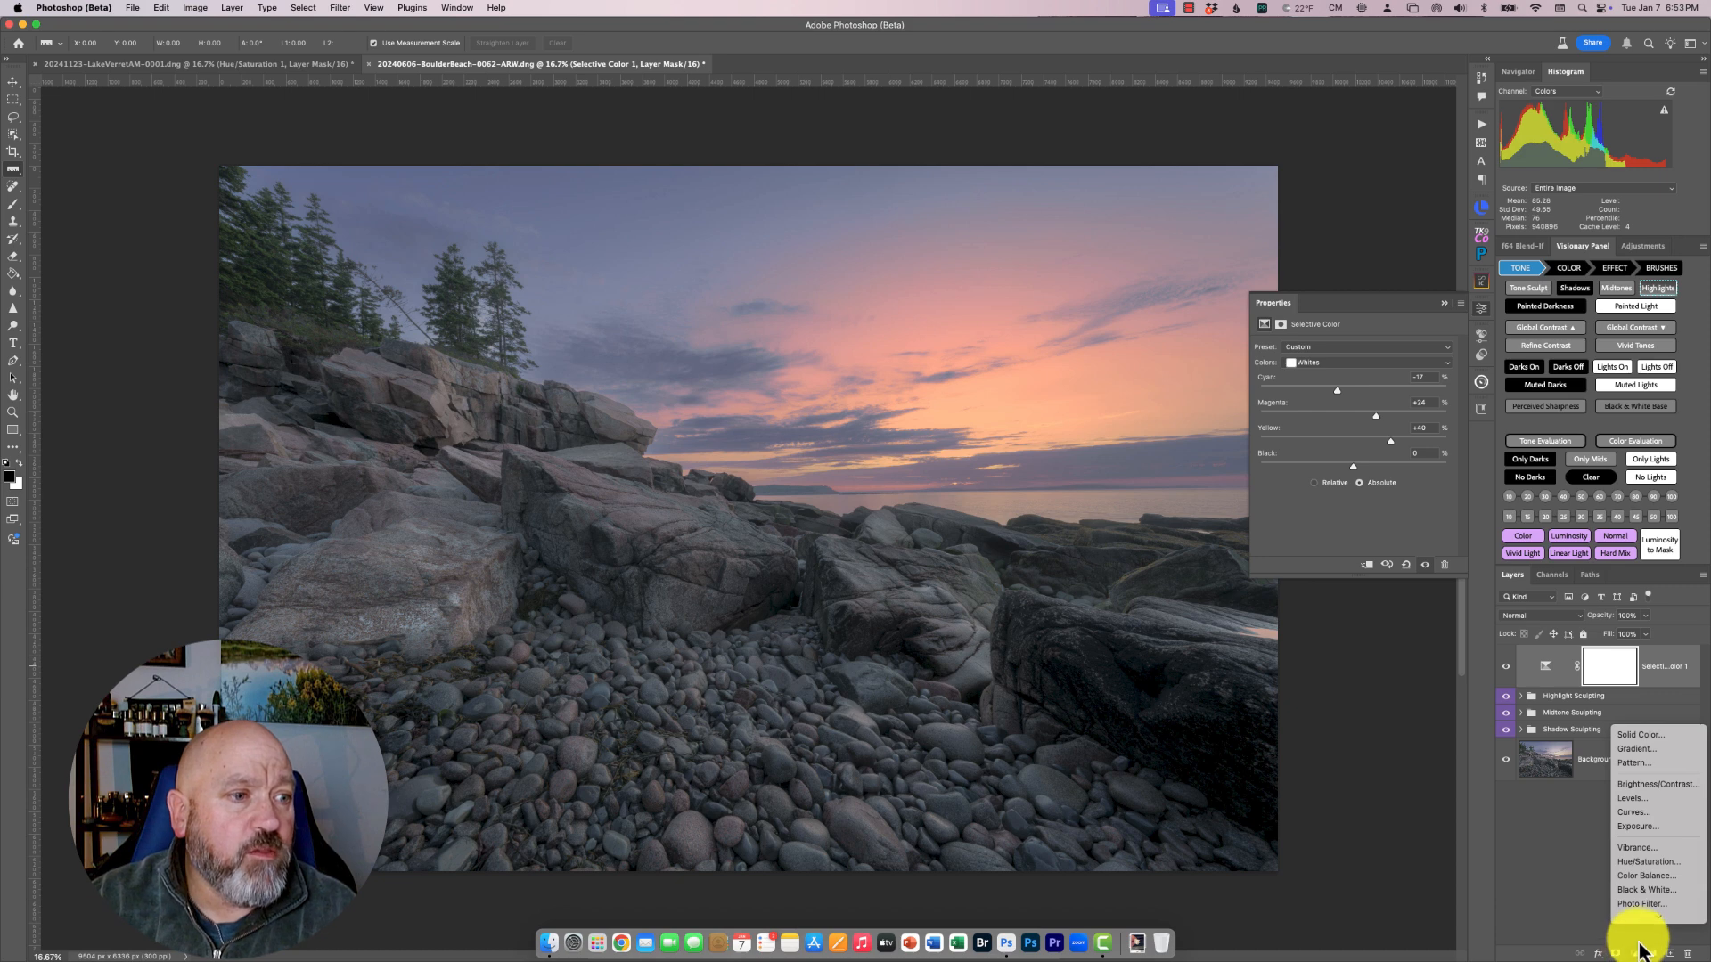
{"action": "key", "text": "Escape"}
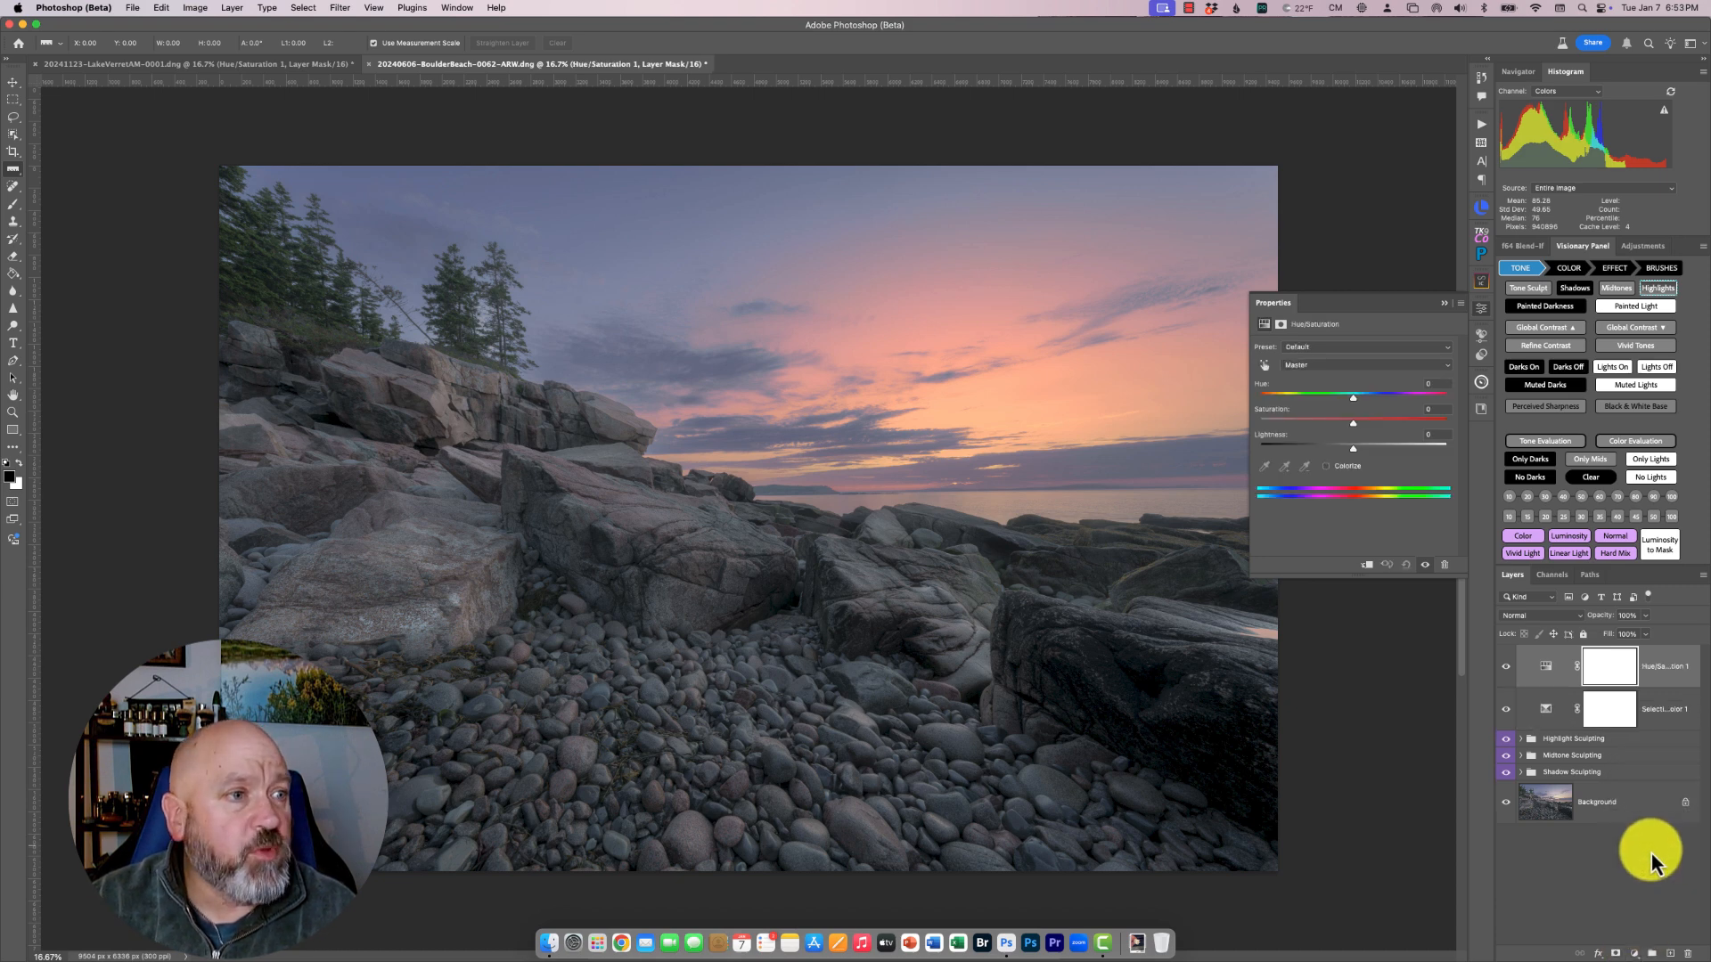
{"action": "left_click", "coordinate": [1351, 362]}
{"action": "left_click", "coordinate": [1350, 376]}
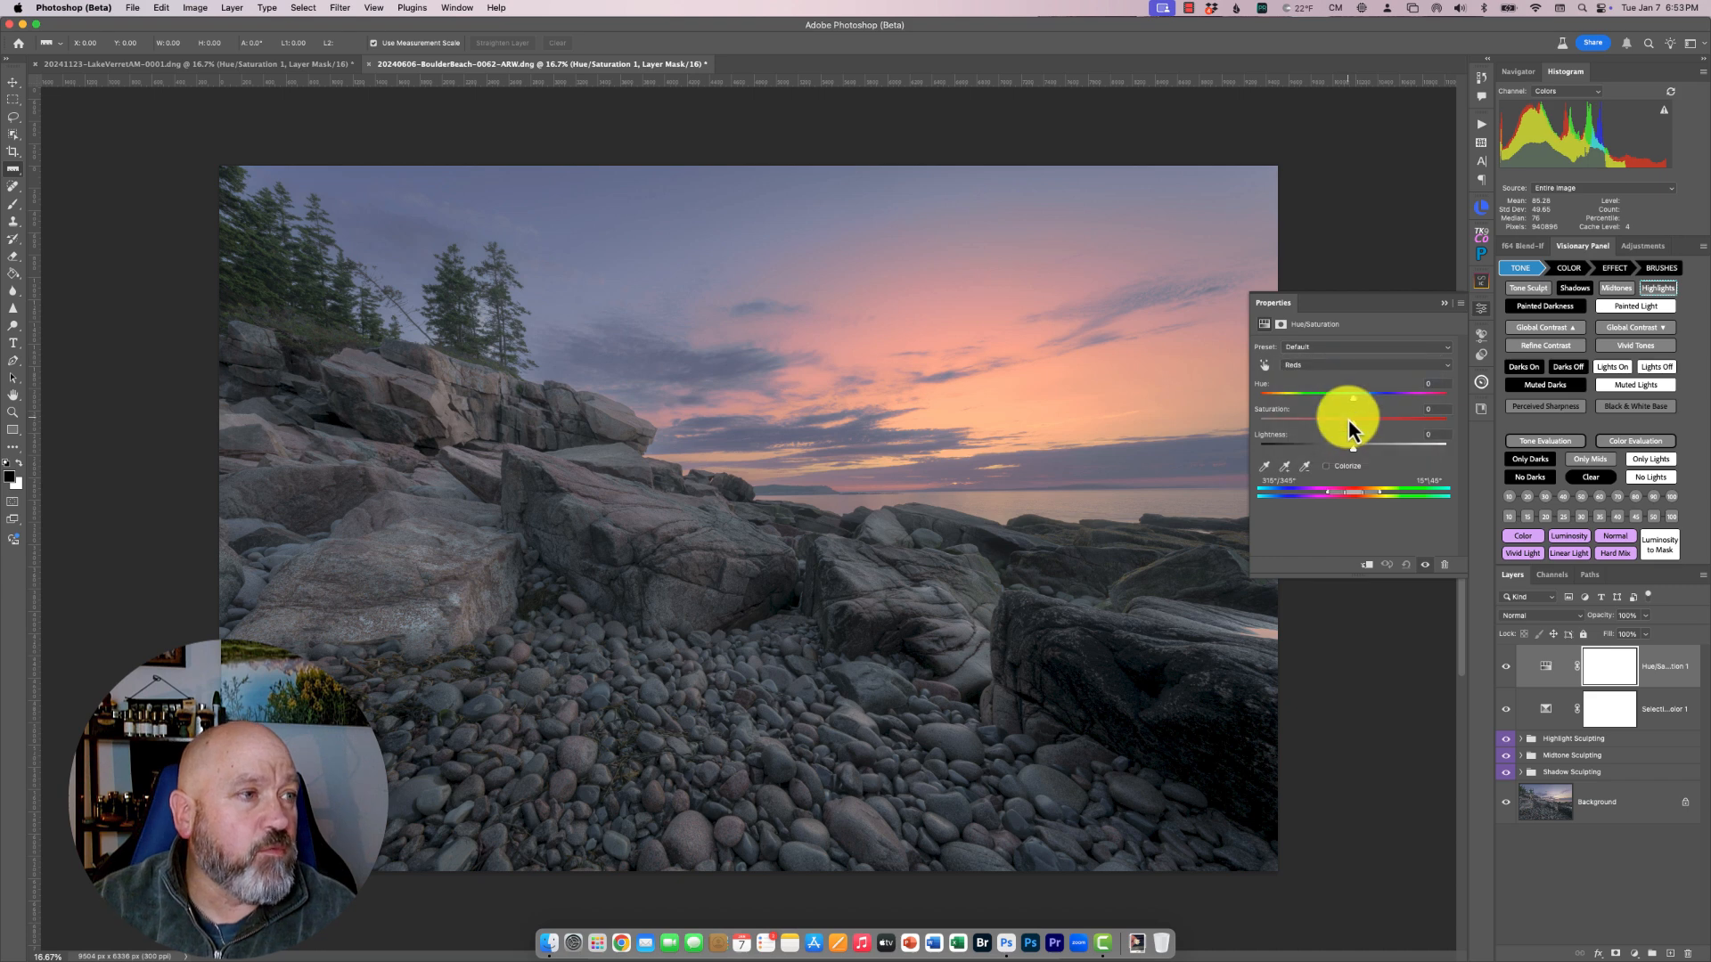
{"action": "left_click_drag", "start_coordinate": [1354, 424], "coordinate": [1370, 425]}
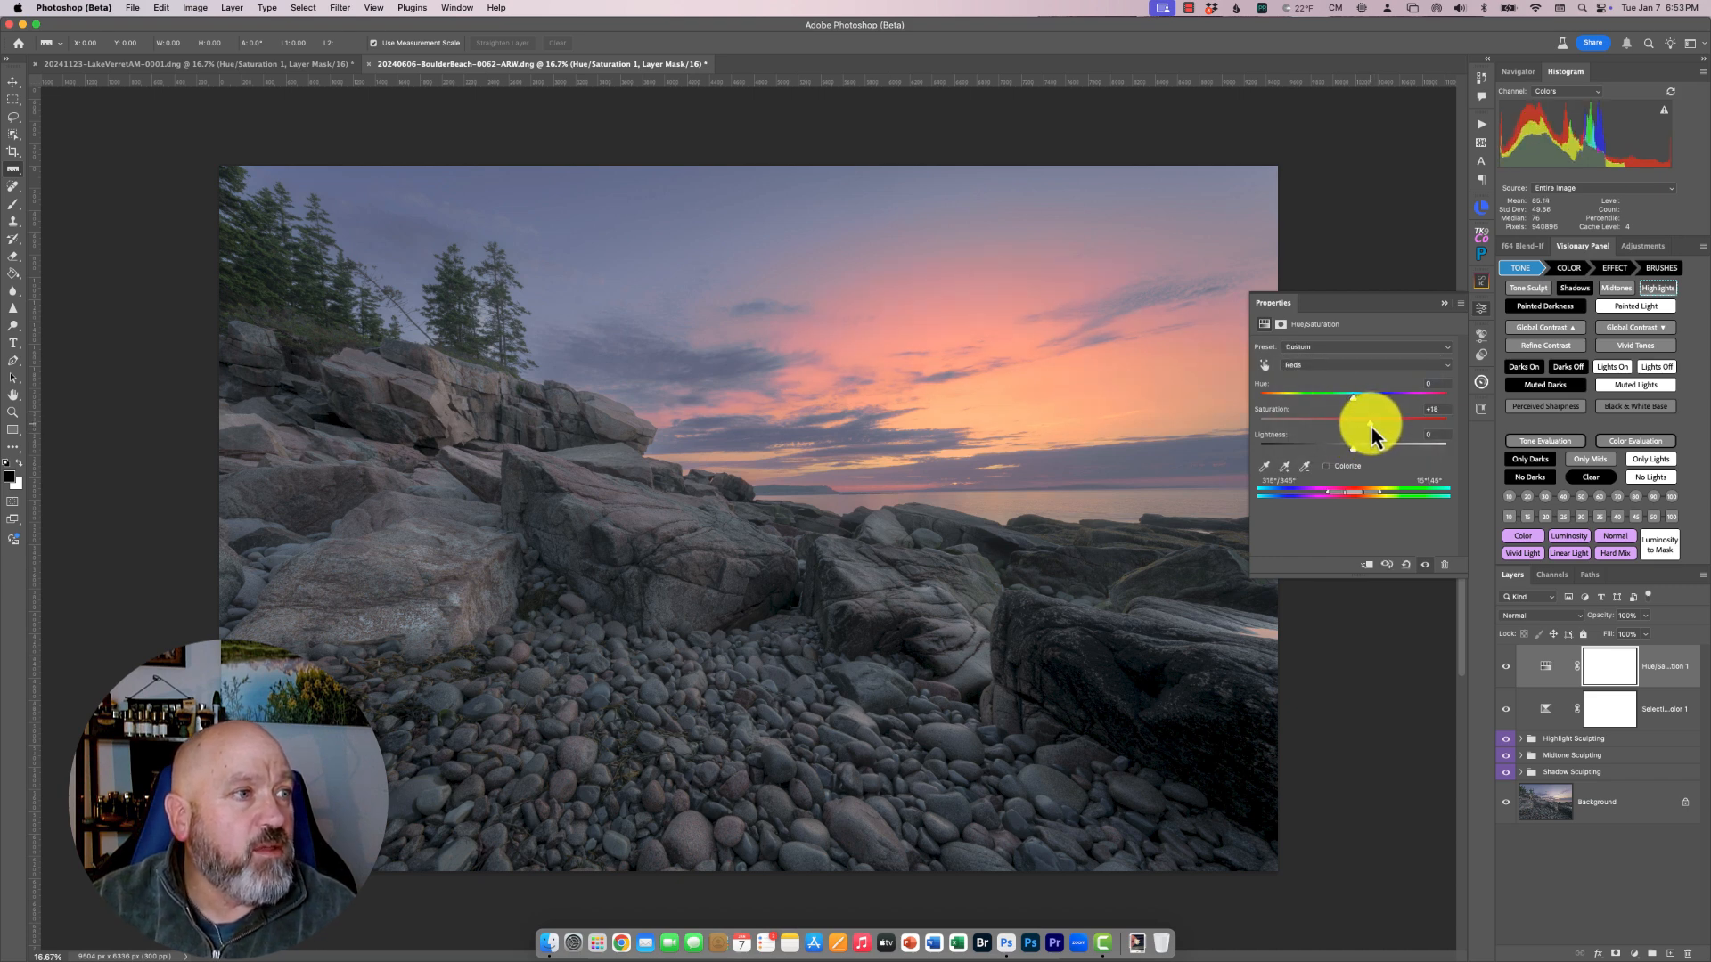
- Set the Blues saturation to +10 in the boulder beach image's Hue/Saturation adjustment
{"action": "left_click", "coordinate": [1359, 367]}
{"action": "left_click", "coordinate": [1358, 380]}
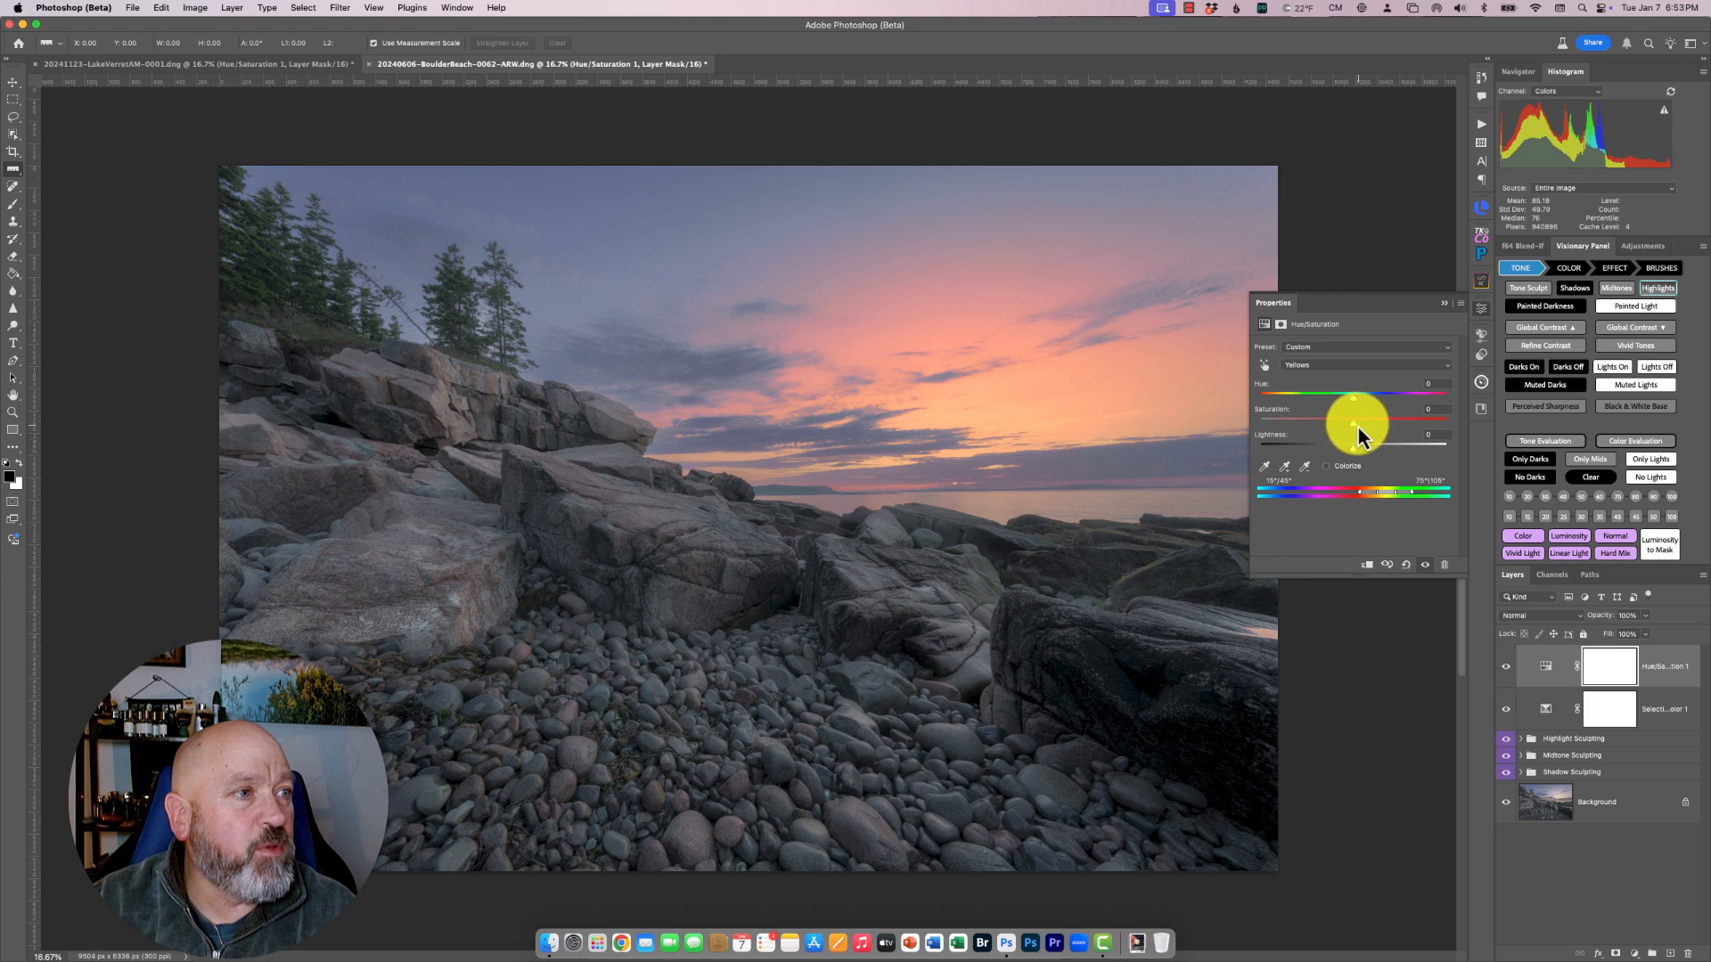
{"action": "left_click", "coordinate": [1370, 369]}
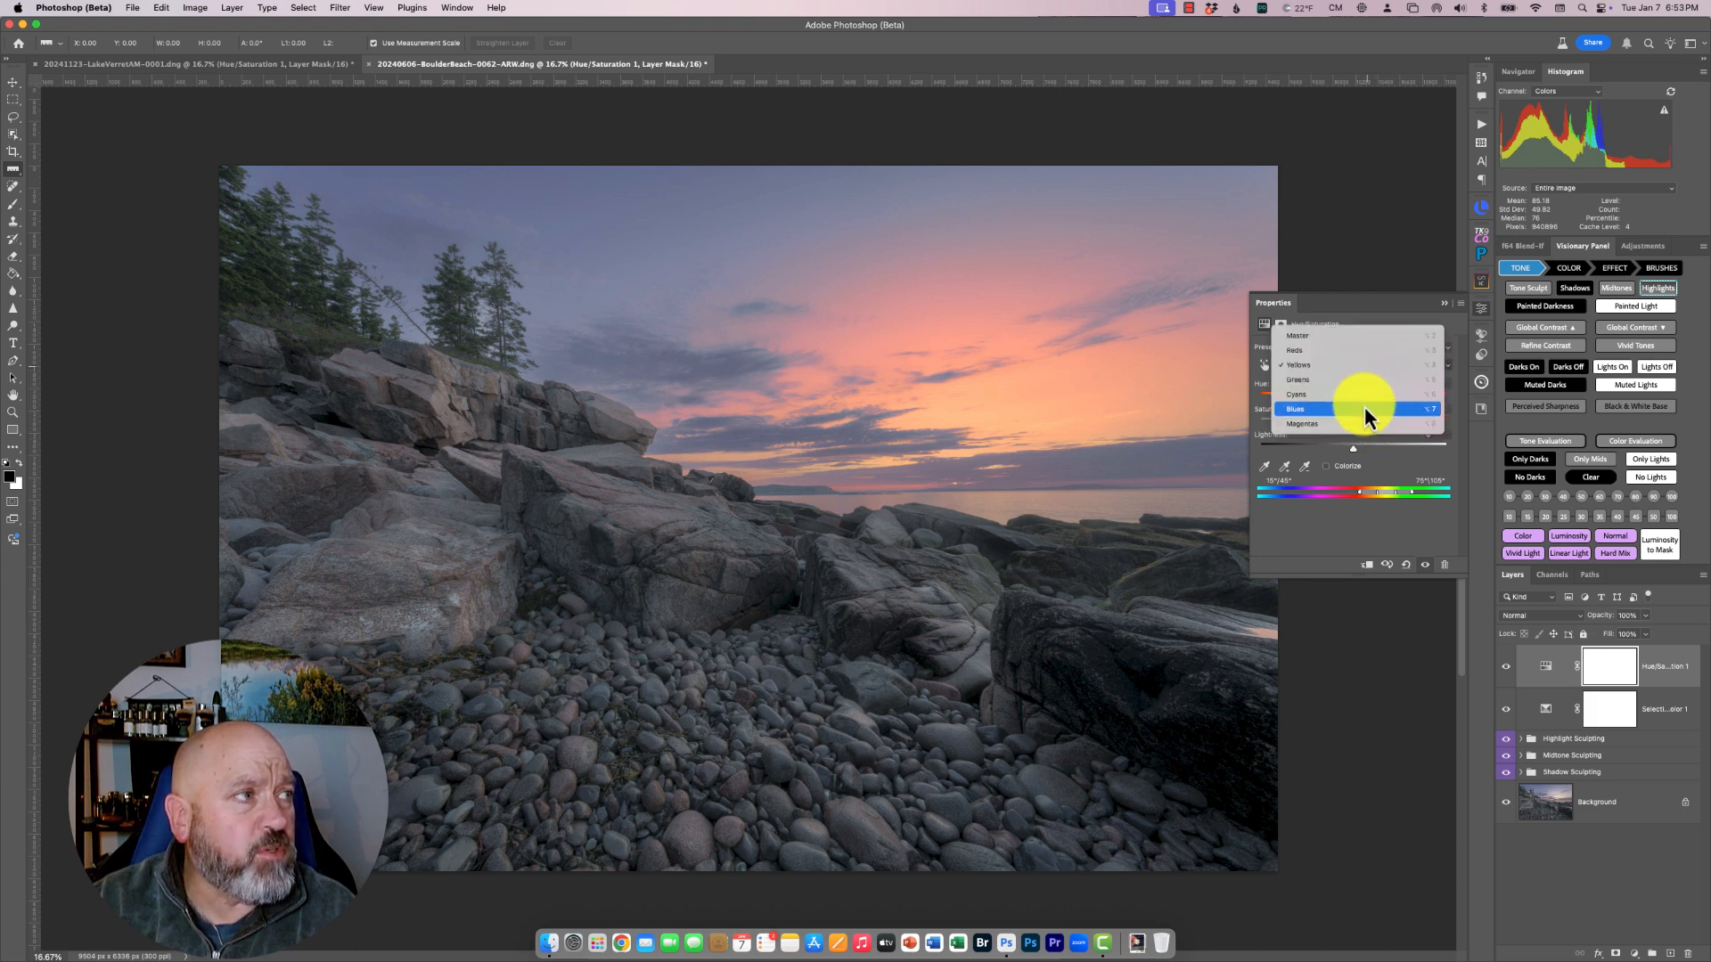
{"action": "left_click", "coordinate": [1365, 408]}
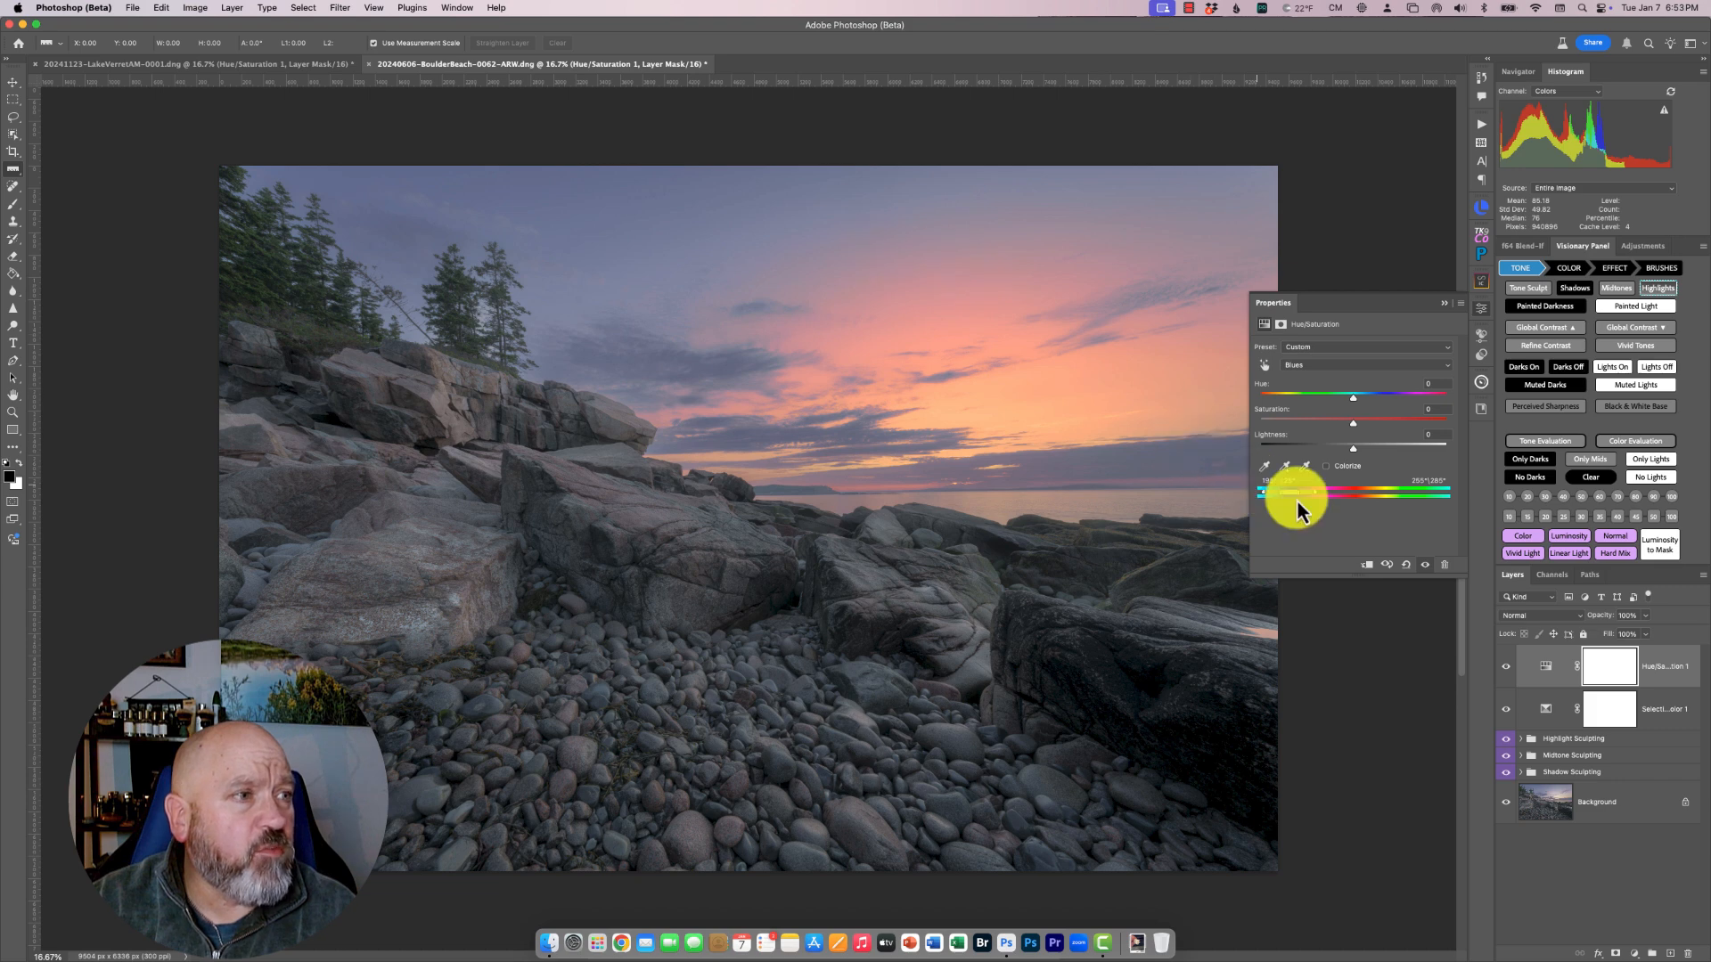
{"action": "left_click_drag", "start_coordinate": [1357, 424], "coordinate": [1383, 426]}
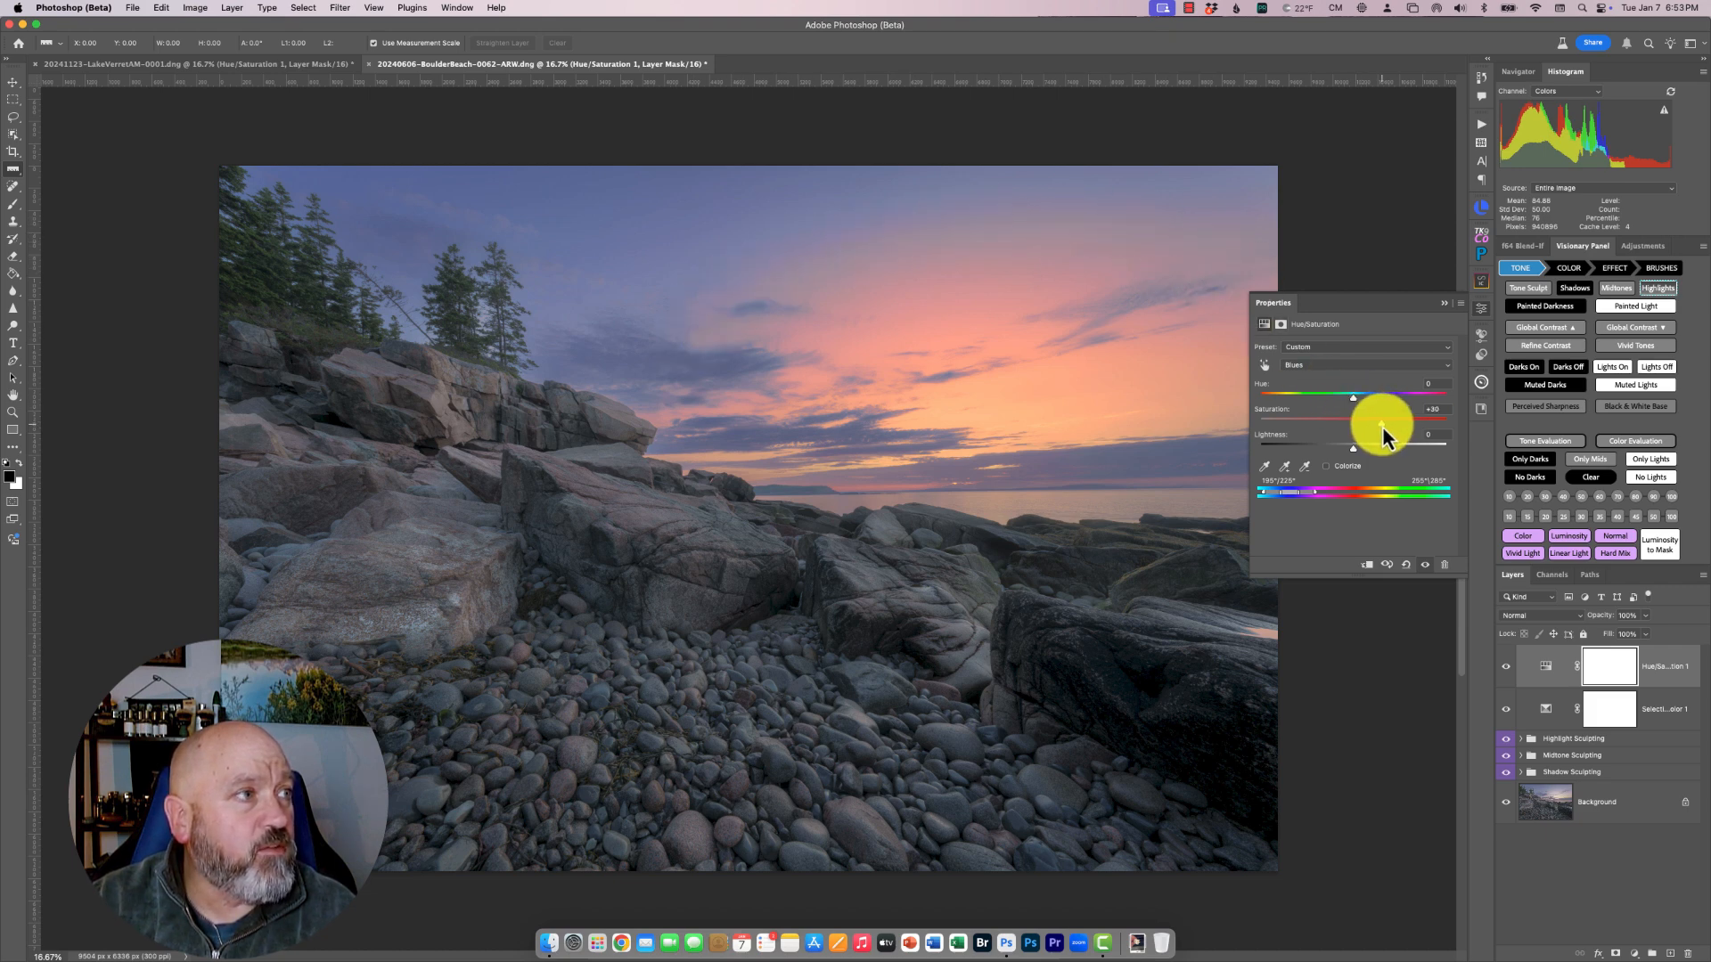
{"action": "left_click_drag", "start_coordinate": [1378, 426], "coordinate": [1365, 426]}
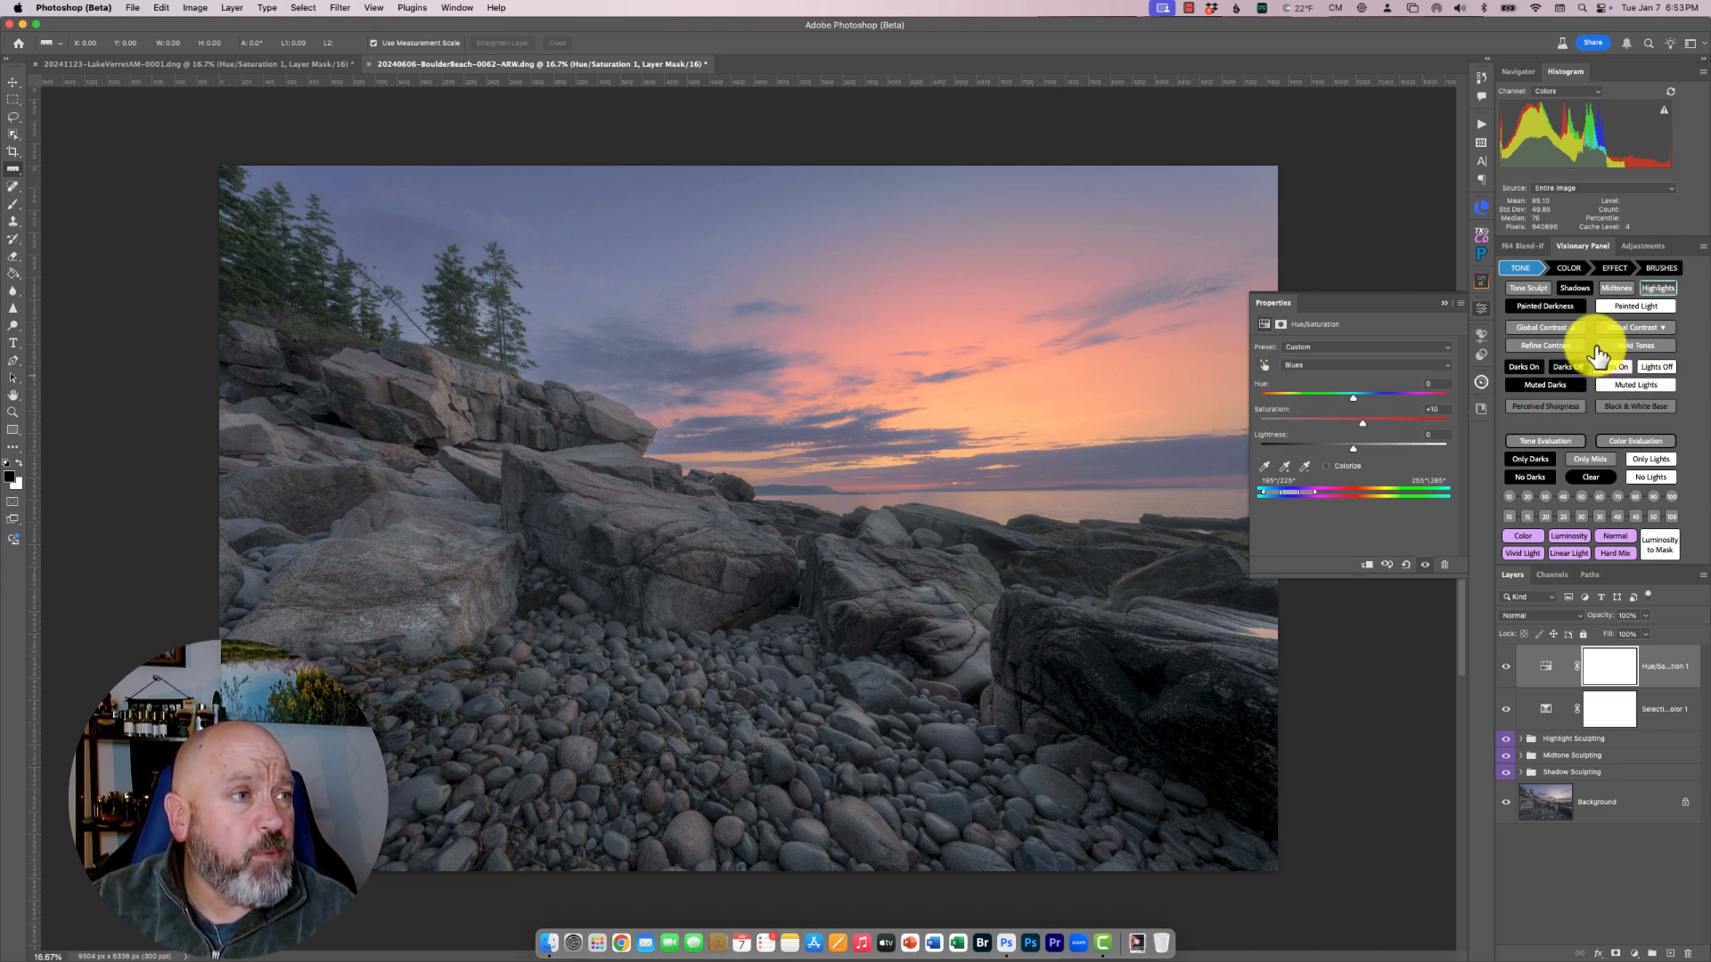
- Reopen the Selective Color layer's Whites settings for editing
{"action": "left_click", "coordinate": [1445, 304]}
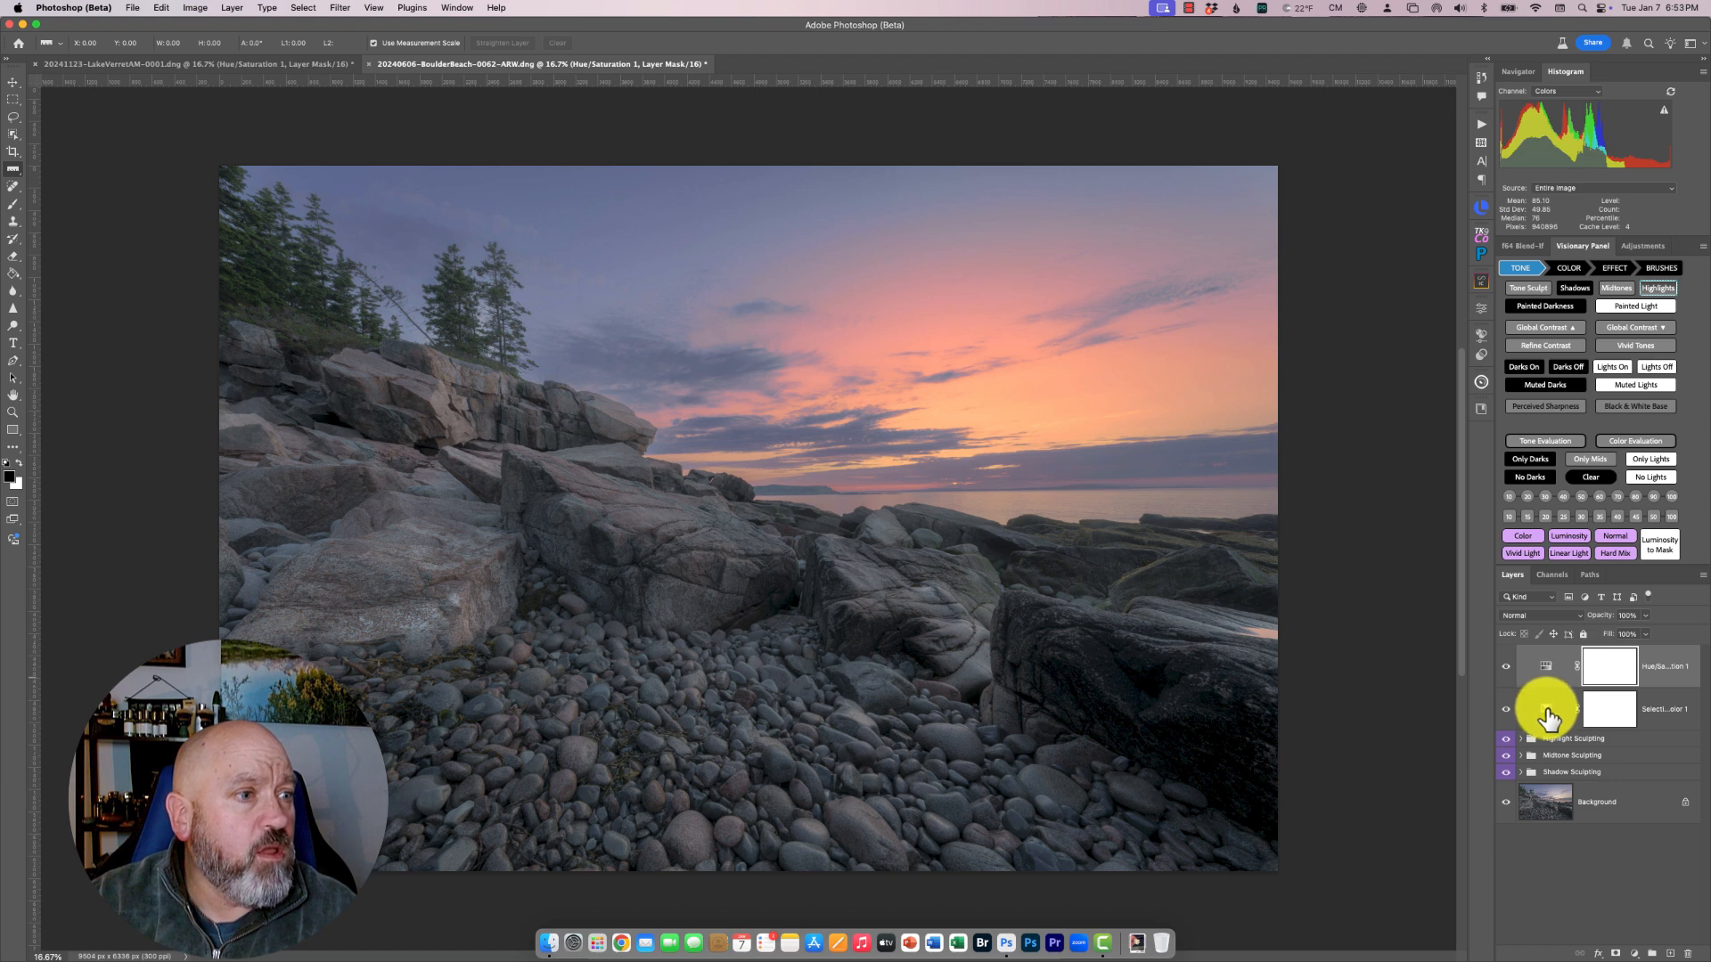
{"action": "double_click", "coordinate": [1536, 703]}
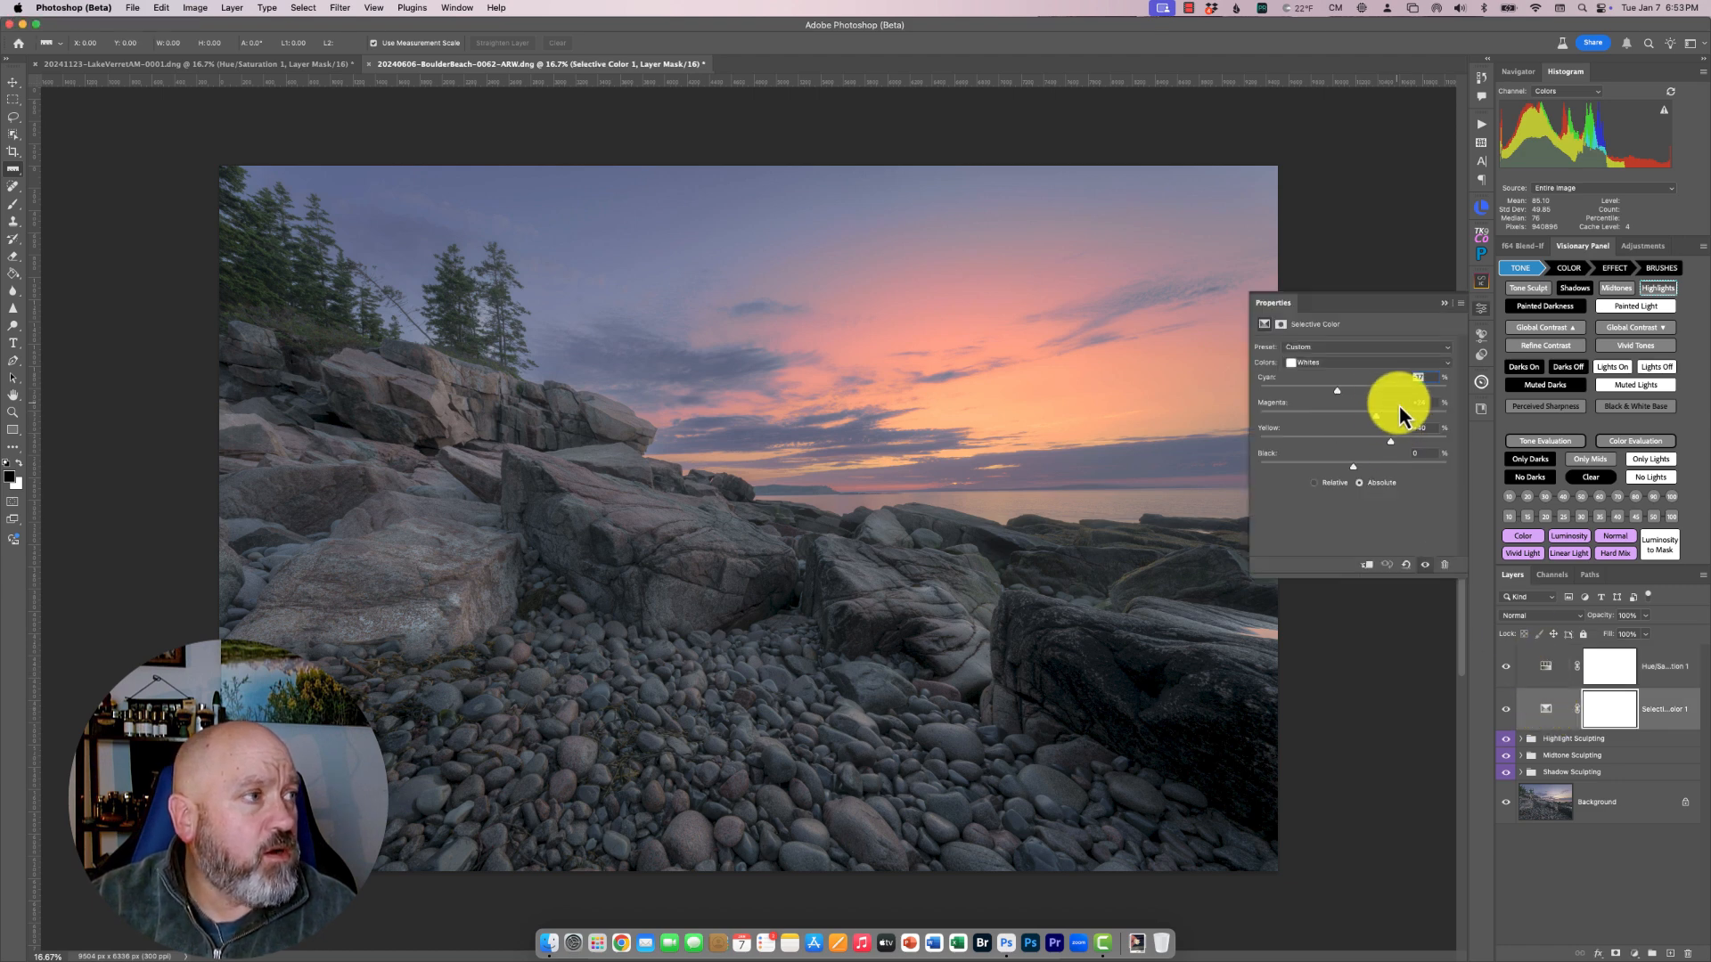